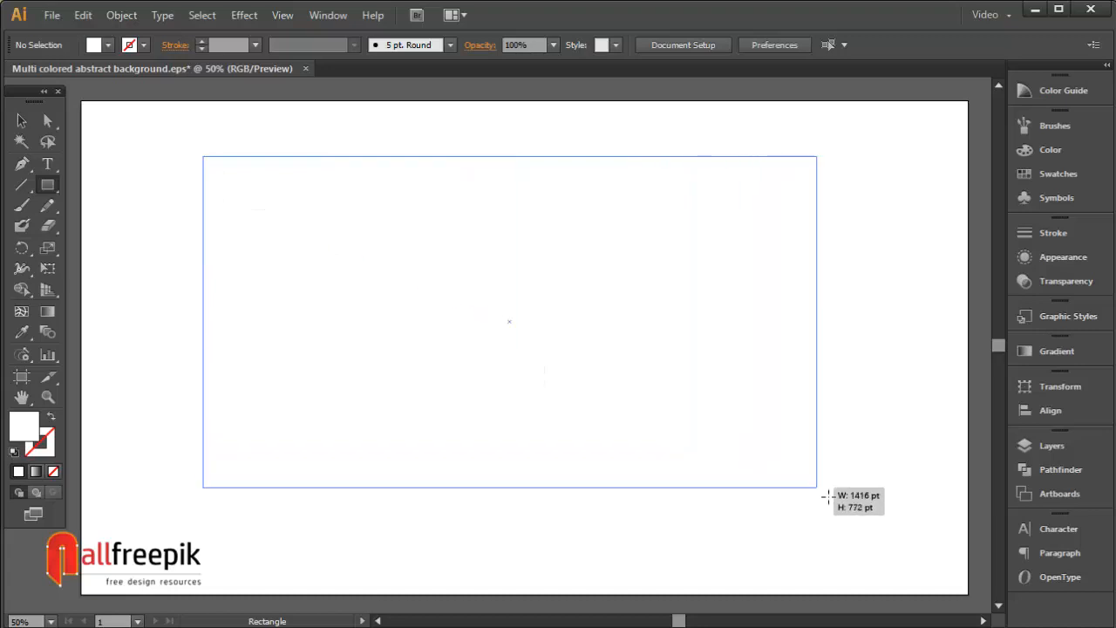
# Fill the large rectangle with a linear gradient and set its starting colour stop to the bright red swatch.
pyautogui.click(21, 121)
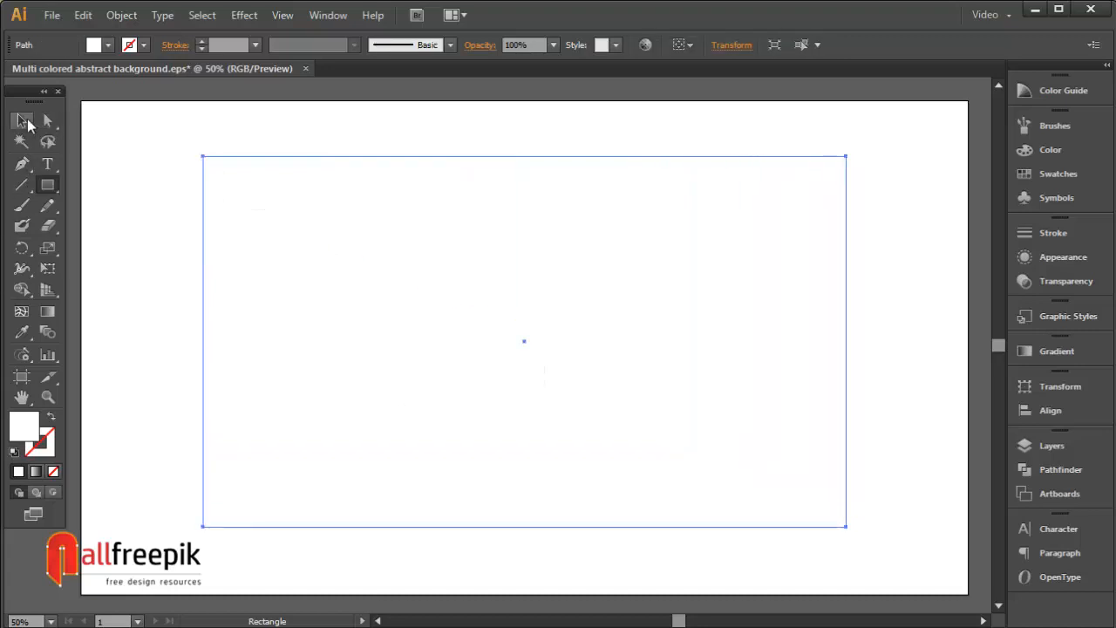
pyautogui.moveTo(567, 135); pyautogui.dragTo(892, 216)
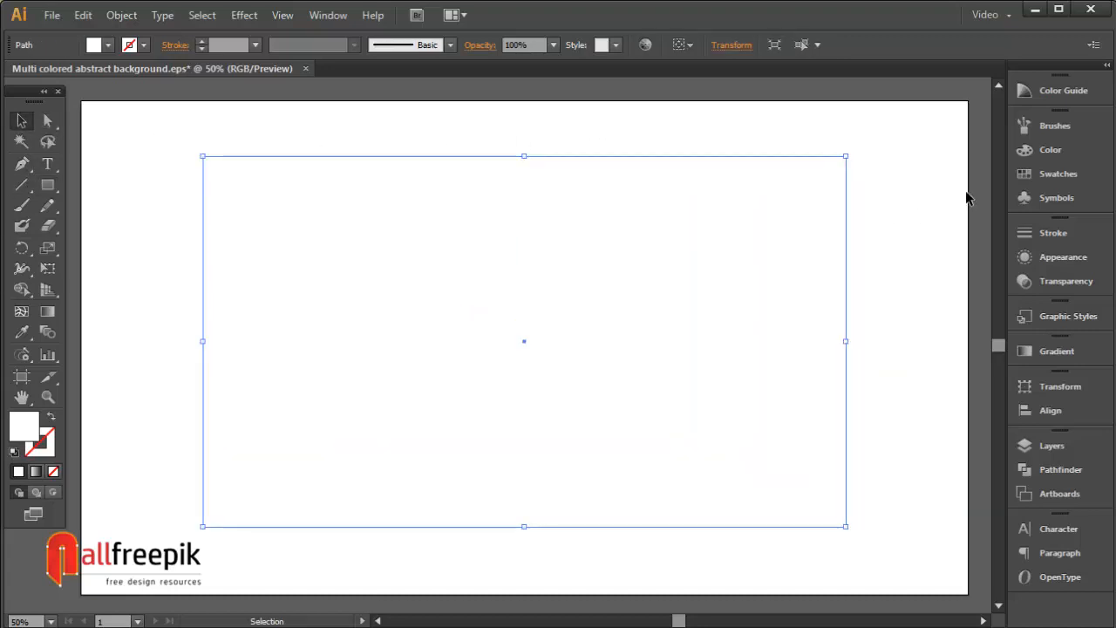
pyautogui.click(1055, 352)
pyautogui.click(966, 481)
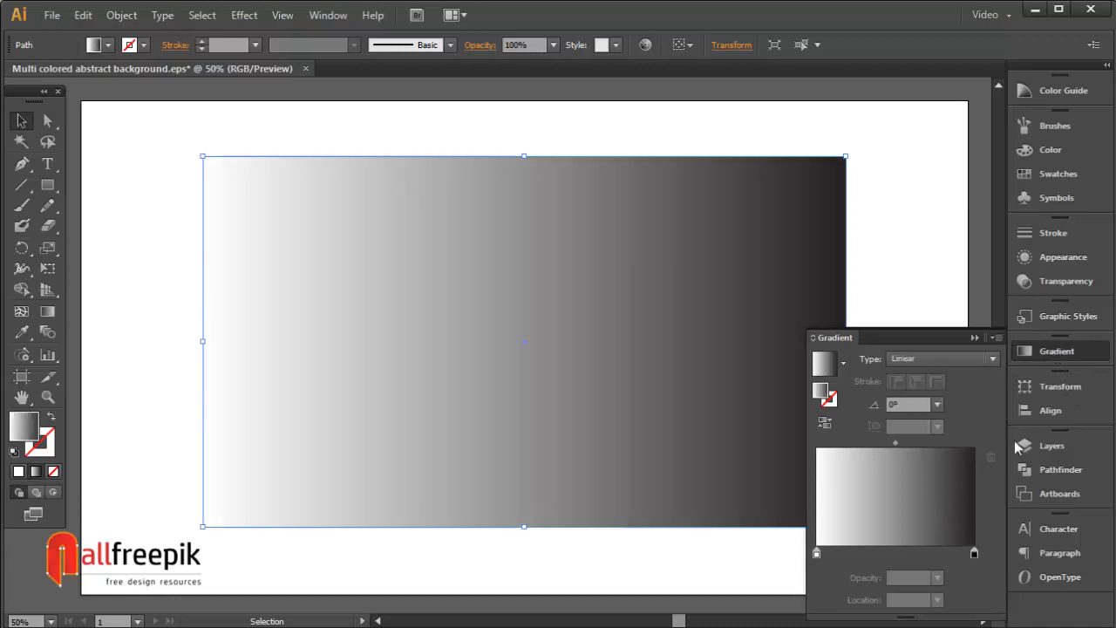
pyautogui.doubleClick(816, 553)
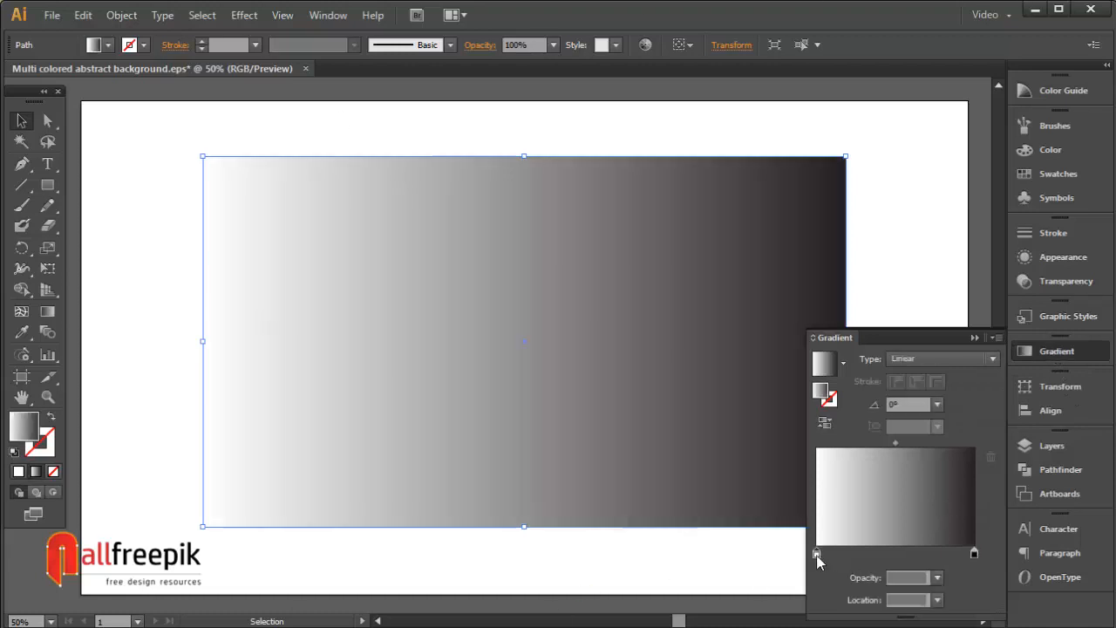
pyautogui.click(750, 335)
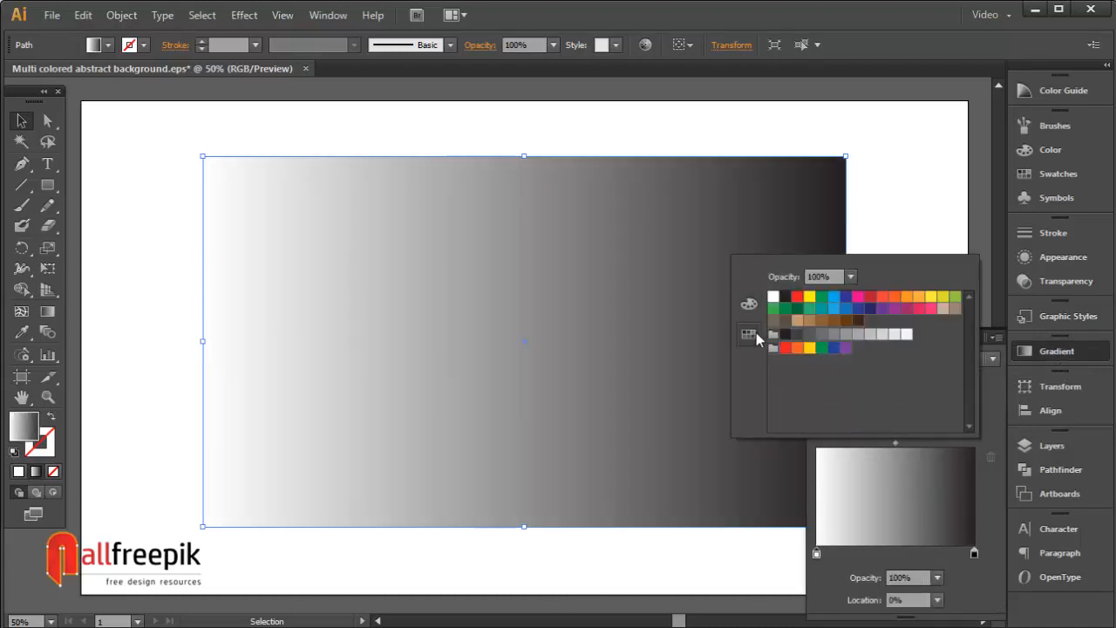
pyautogui.click(798, 298)
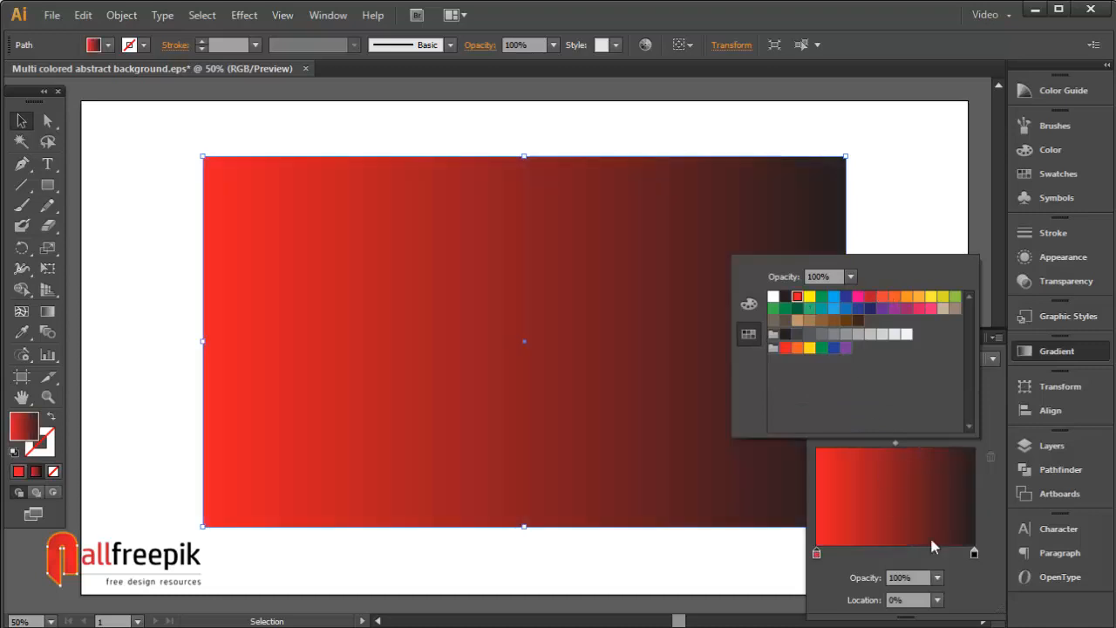
# Recolour the gradient's end stop with the C=15 M=100 Y=90 K=10 swatch, then darken it to 7D1E2D by lowering red to 125.
pyautogui.click(974, 553)
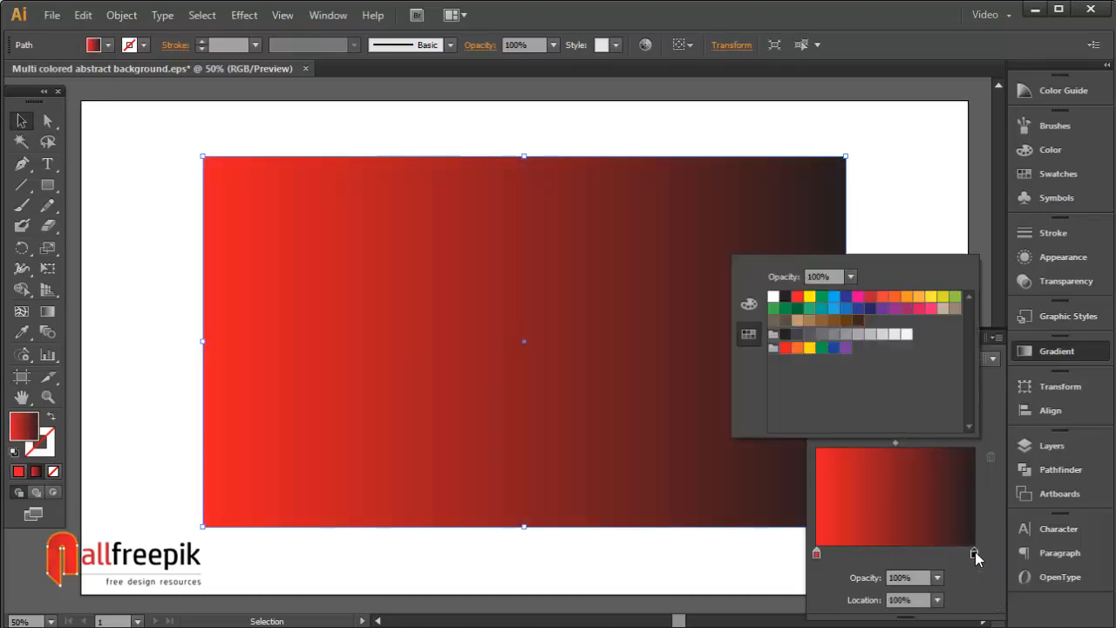
pyautogui.click(868, 300)
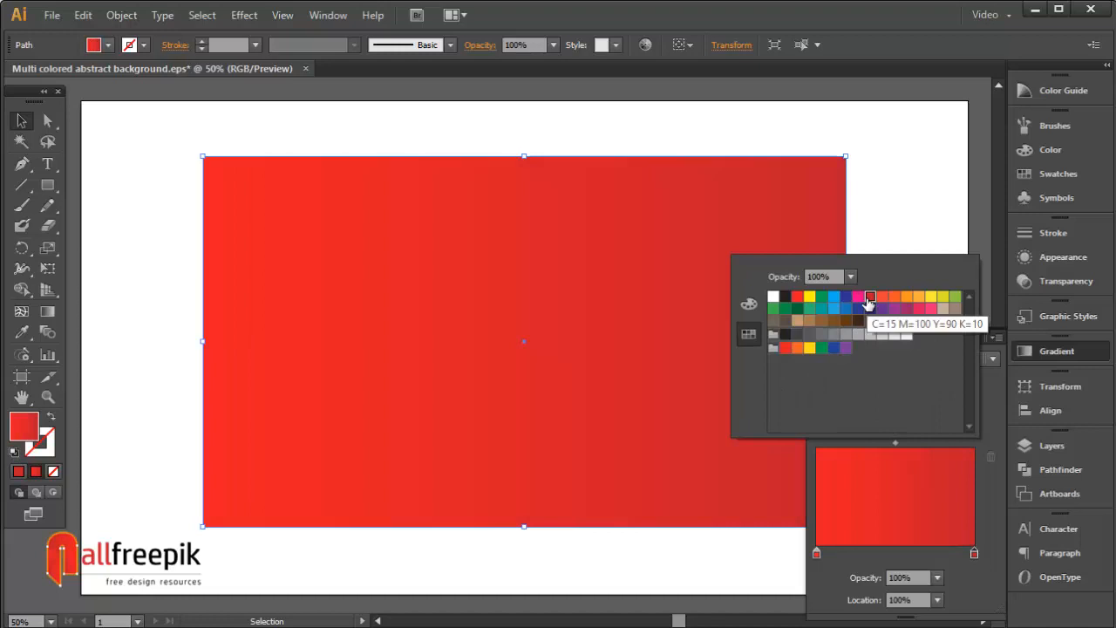
pyautogui.doubleClick(973, 553)
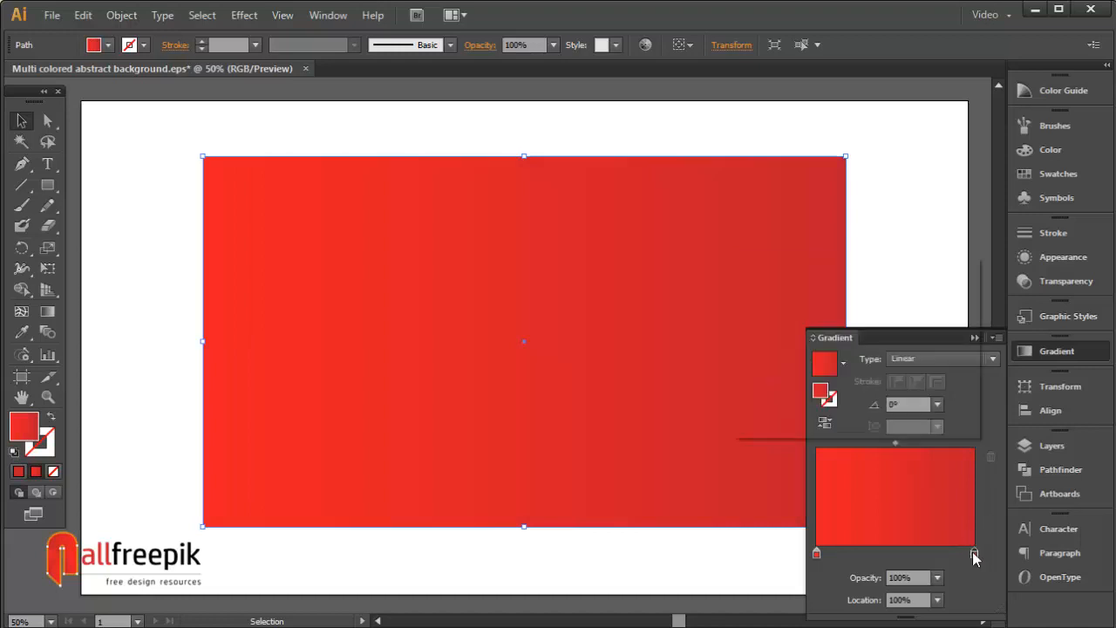
pyautogui.click(753, 306)
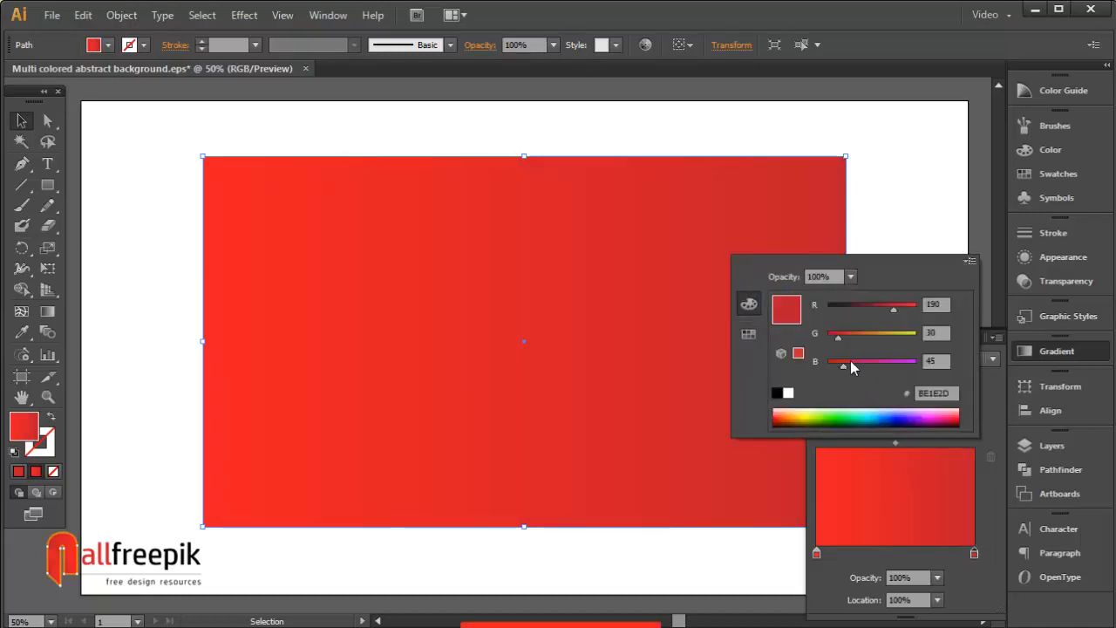
pyautogui.moveTo(894, 307); pyautogui.dragTo(873, 305)
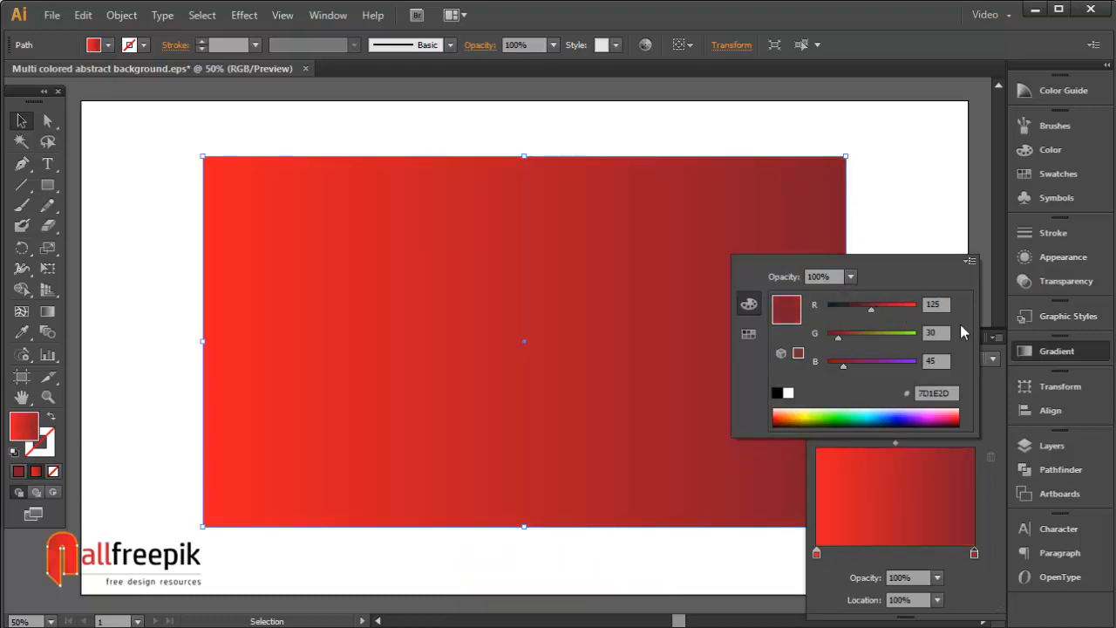
pyautogui.click(993, 394)
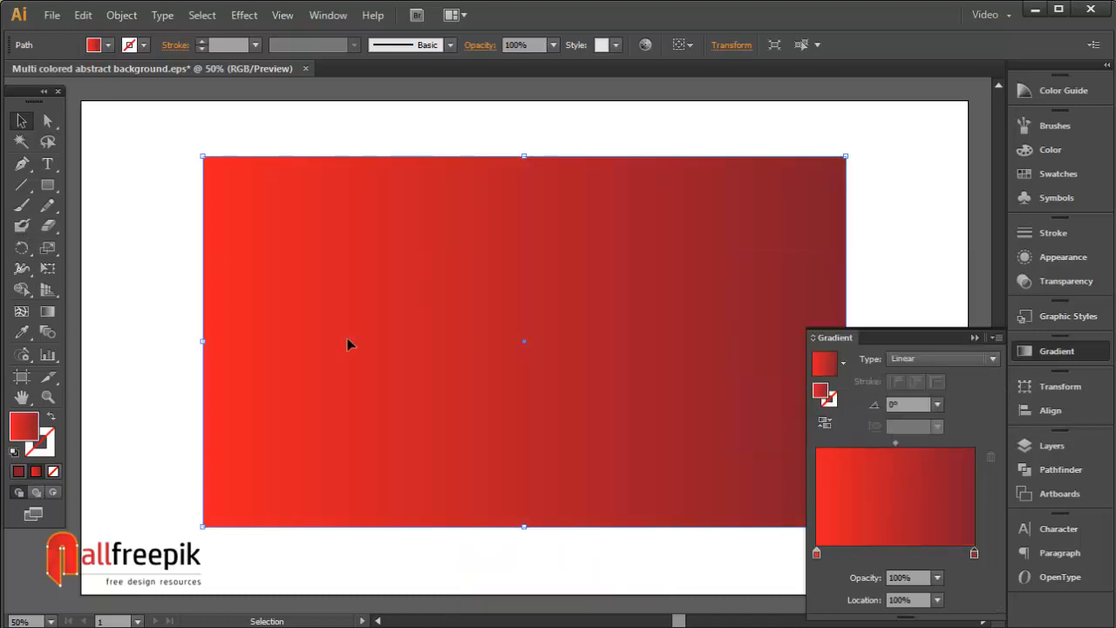
# Redirect the rectangle's gradient diagonally to -135°, running from bright red at the upper right to dark red at the lower left.
pyautogui.click(51, 314)
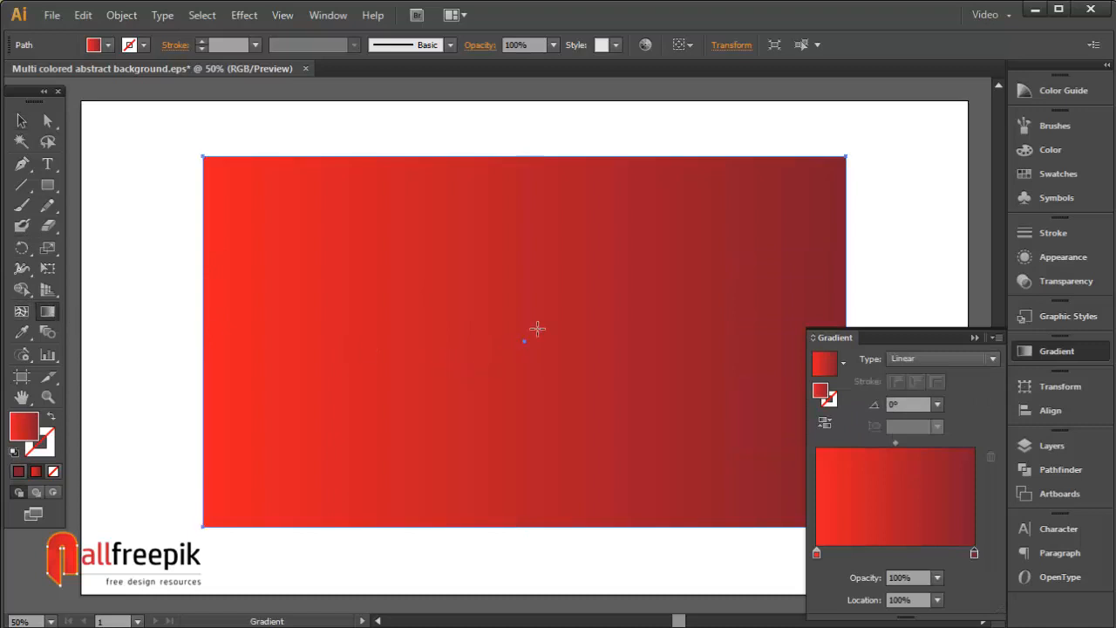
pyautogui.moveTo(550, 325); pyautogui.dragTo(842, 181)
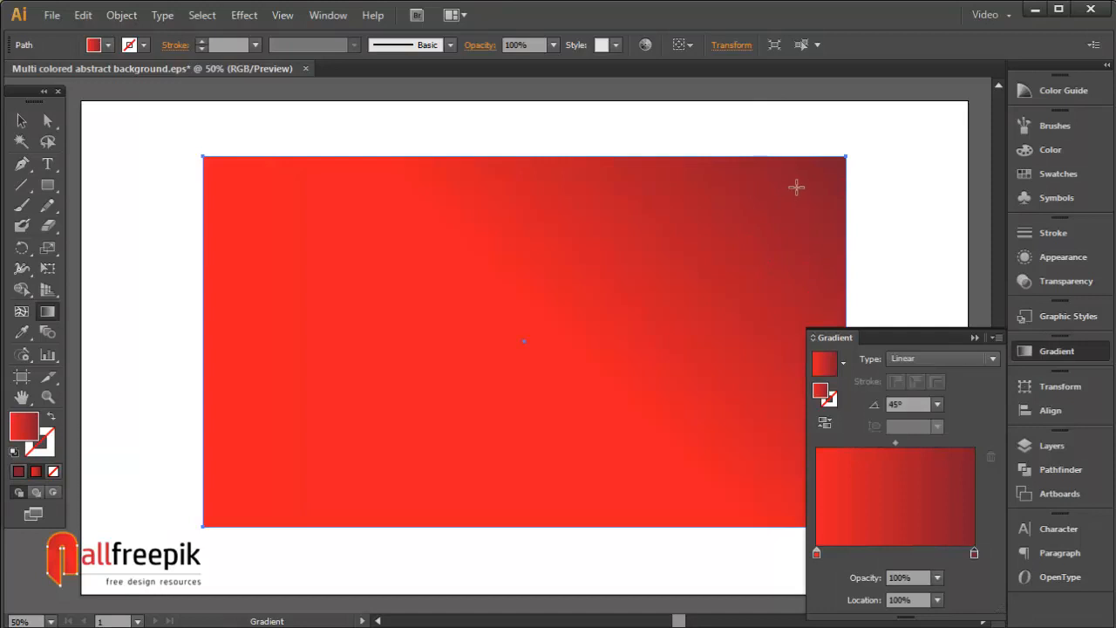
pyautogui.moveTo(777, 202); pyautogui.dragTo(409, 567)
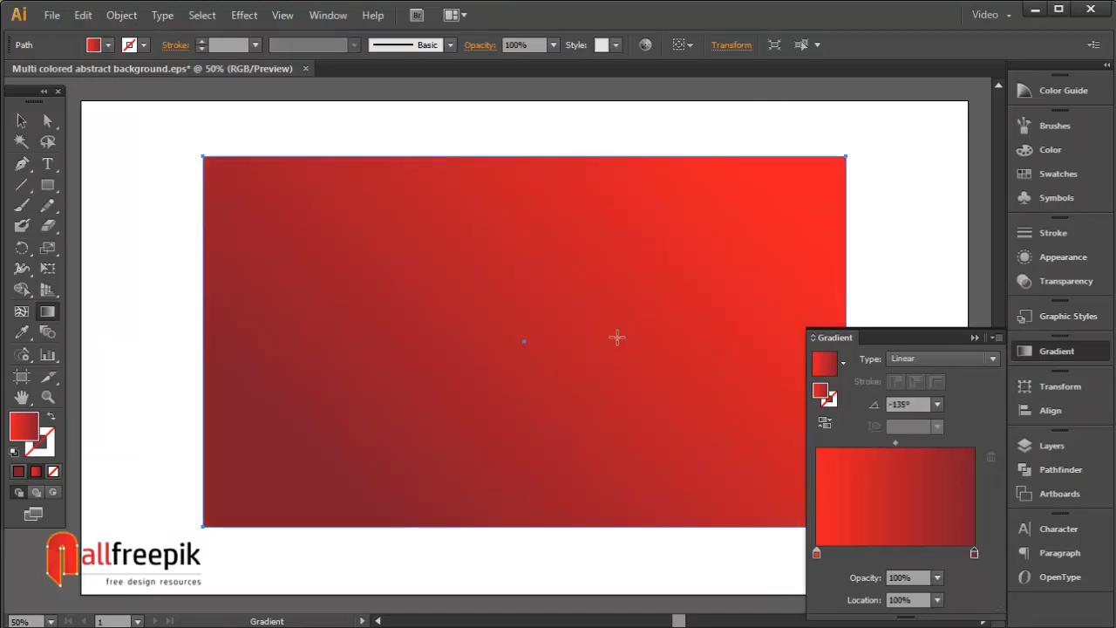
pyautogui.click(21, 120)
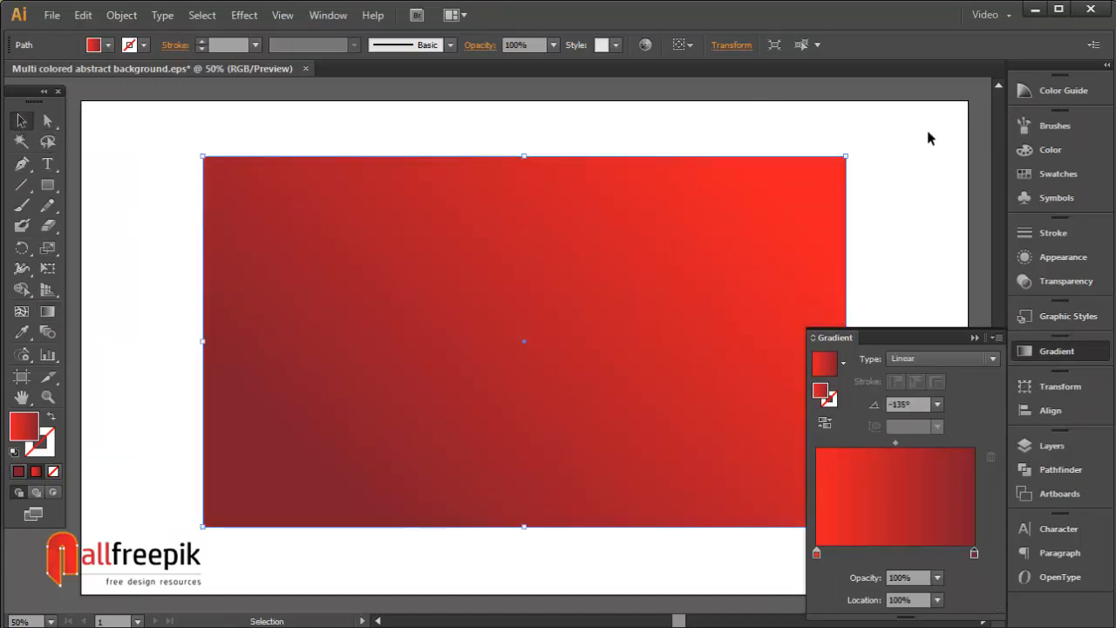
# Lock the gradient-filled background rectangle.
pyautogui.click(928, 137)
pyautogui.click(528, 310)
pyautogui.click(122, 15)
pyautogui.moveTo(324, 117)
pyautogui.click(388, 116)
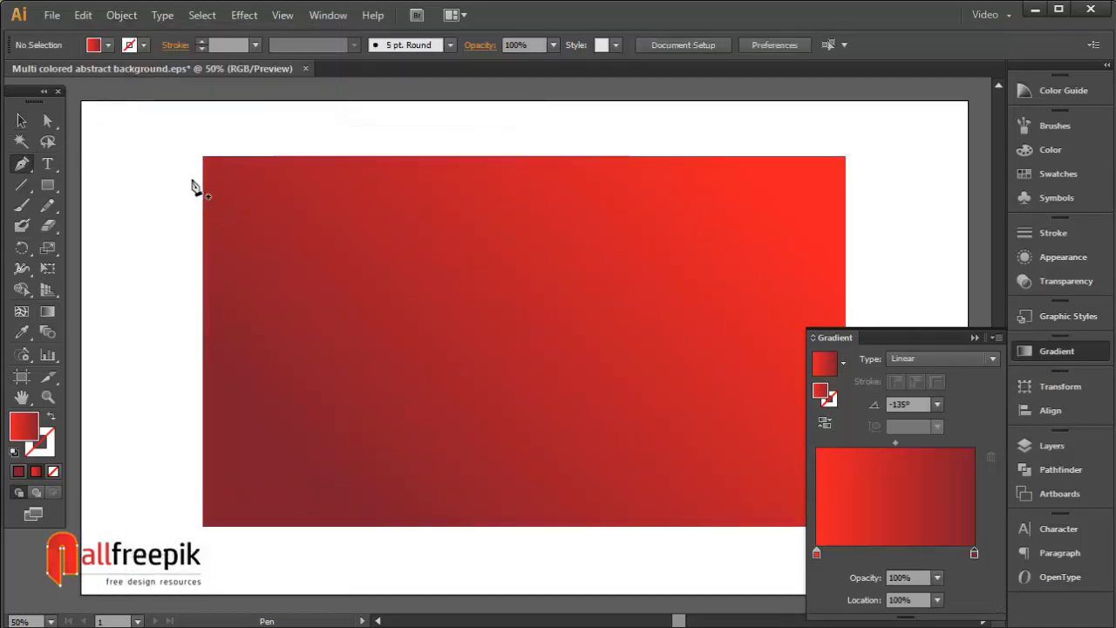
# Draw a long narrow closed triangle with the Pen tool, running diagonally from the rectangle's upper-left edge to just below its bottom edge.
pyautogui.click(192, 180)
pyautogui.click(477, 538)
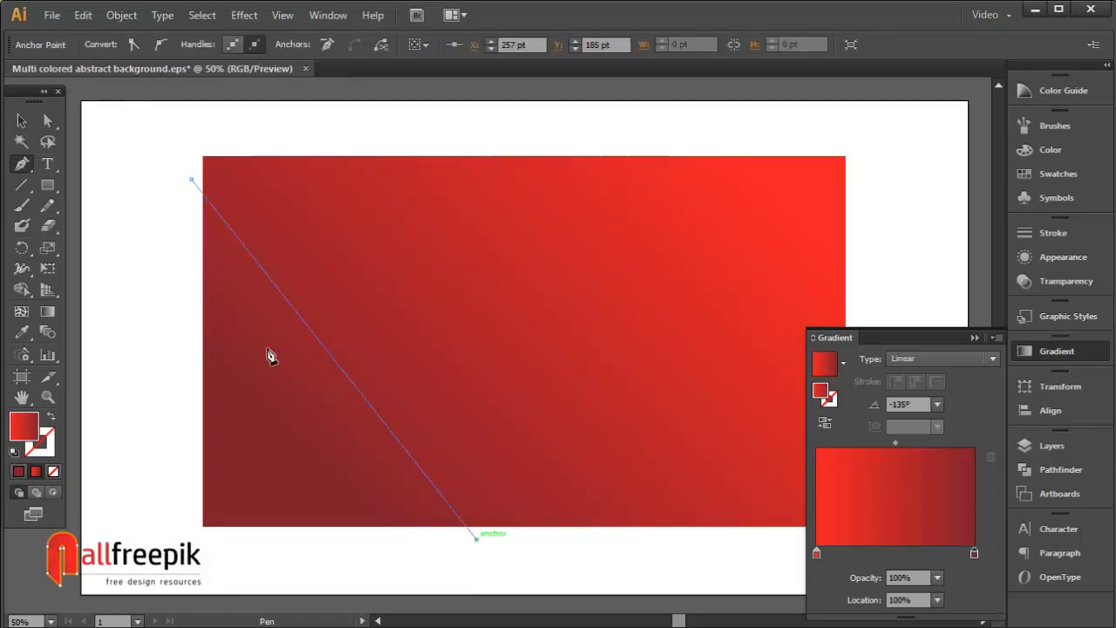
pyautogui.click(176, 239)
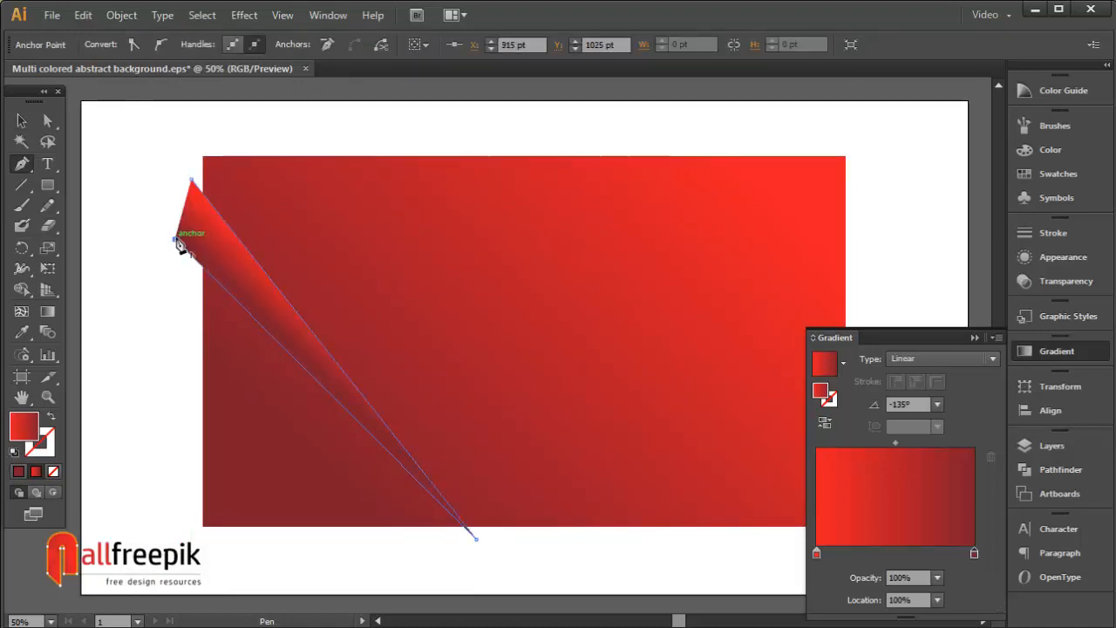
pyautogui.click(192, 181)
pyautogui.press('v')
pyautogui.click(169, 142)
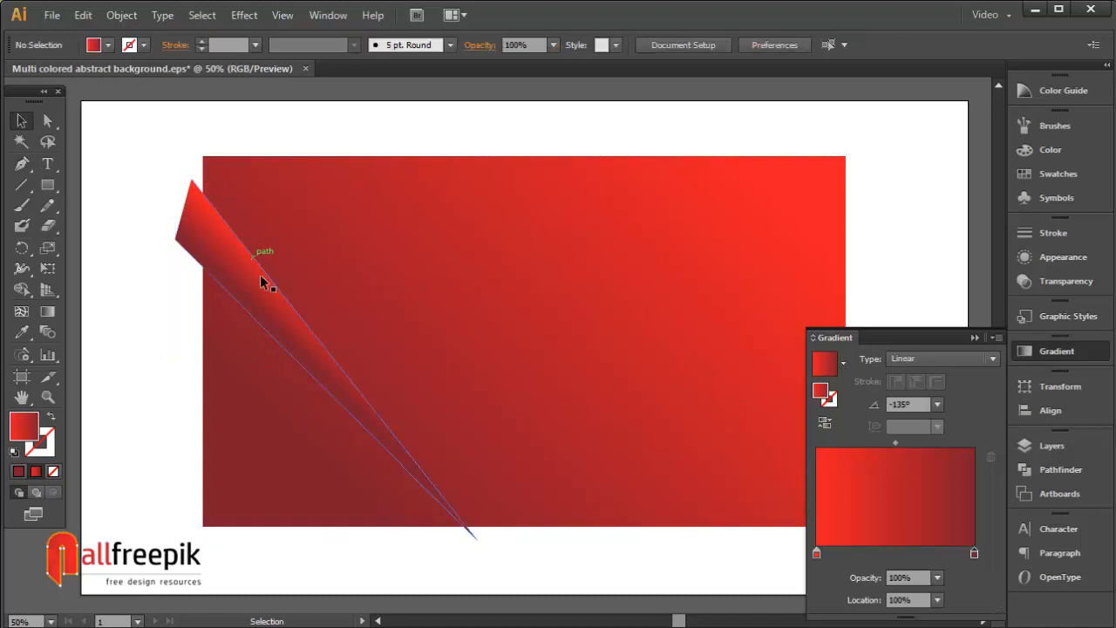
# Duplicate the narrow triangle towards the rectangle's lower-left corner and scale the copy down.
pyautogui.click(263, 285)
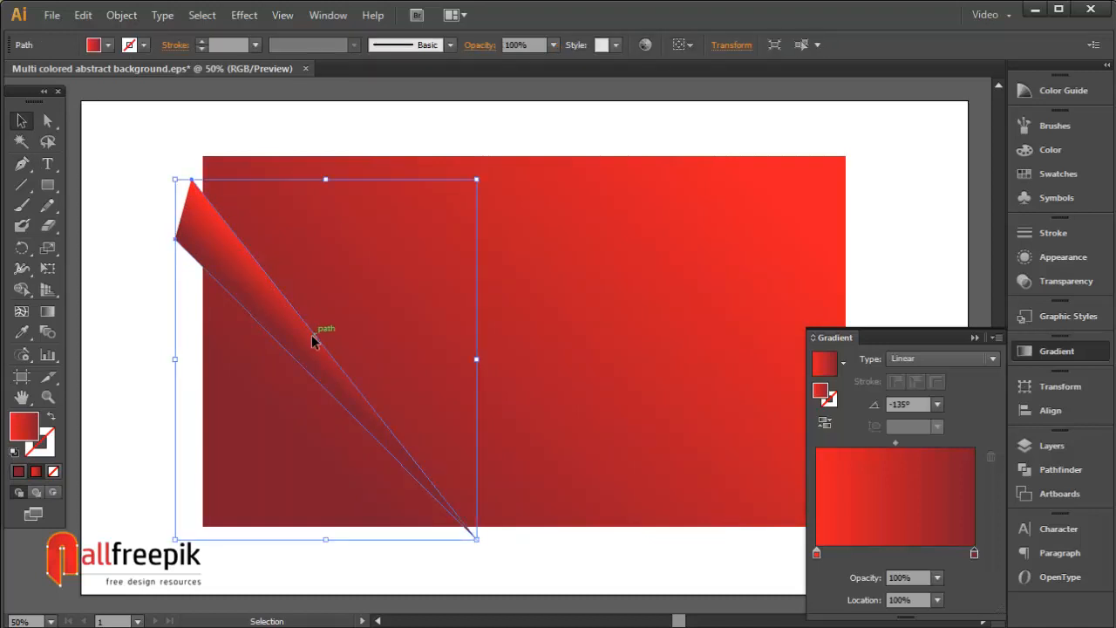
pyautogui.moveTo(312, 336); pyautogui.dragTo(228, 435)
pyautogui.moveTo(258, 516); pyautogui.dragTo(286, 421)
pyautogui.moveTo(419, 542); pyautogui.dragTo(341, 450)
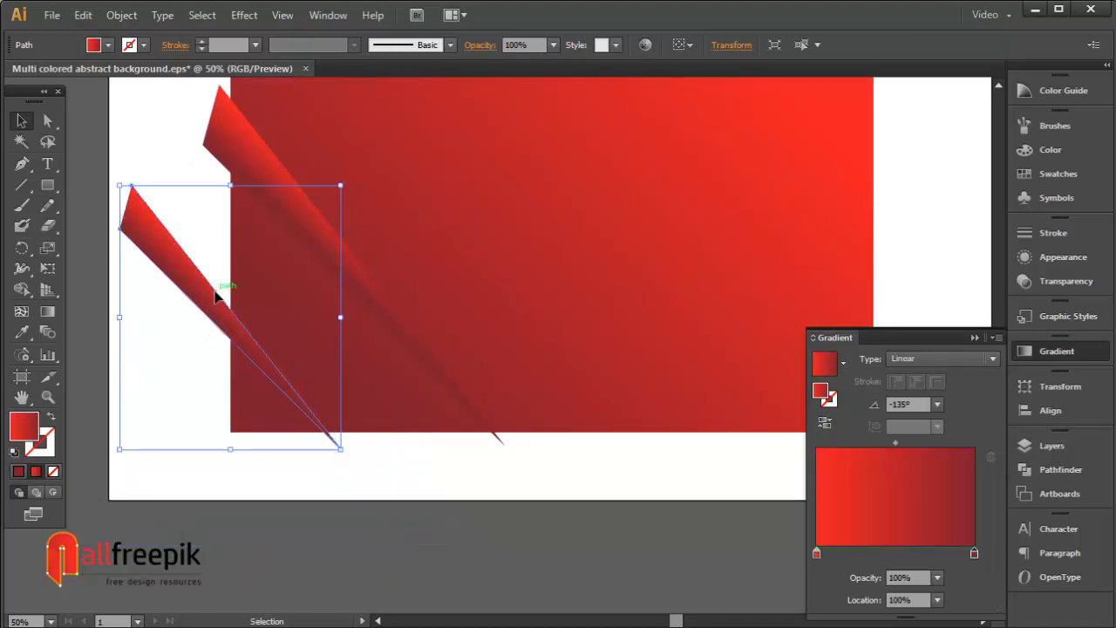
# Duplicate the smaller triangle, move the copy to the rectangle's upper-left corner and rotate it slightly steeper beside the large triangle.
pyautogui.moveTo(216, 296); pyautogui.dragTo(257, 321)
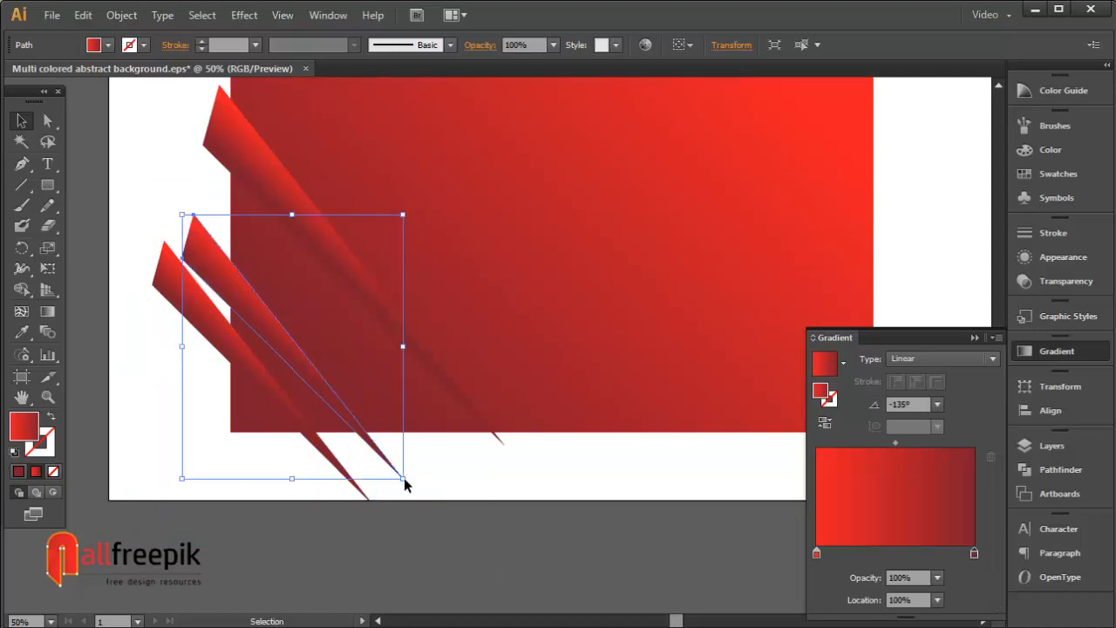
pyautogui.moveTo(324, 399); pyautogui.dragTo(369, 241)
pyautogui.scroll(1, 467, 340)
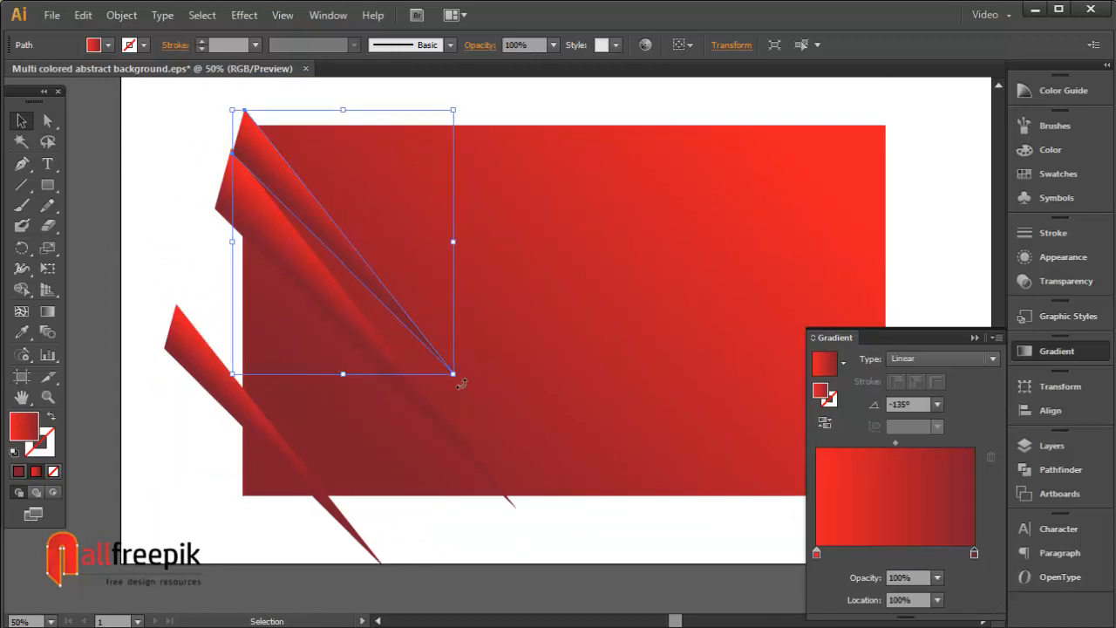
pyautogui.moveTo(462, 384); pyautogui.dragTo(433, 400)
pyautogui.moveTo(365, 301); pyautogui.dragTo(336, 279)
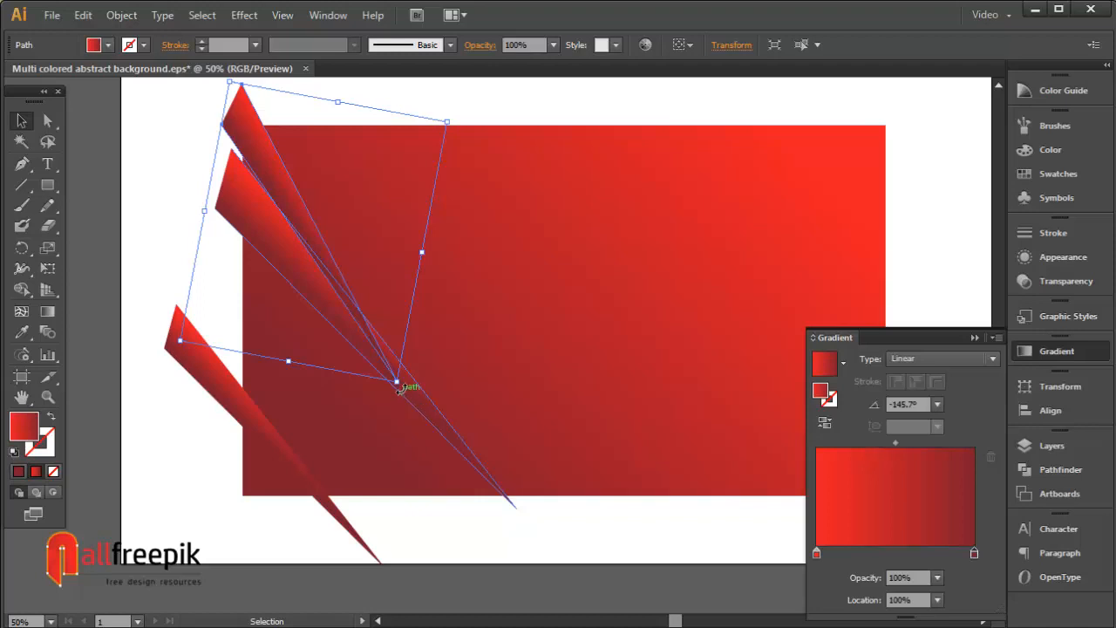
pyautogui.moveTo(401, 389); pyautogui.dragTo(429, 380)
pyautogui.click(229, 302)
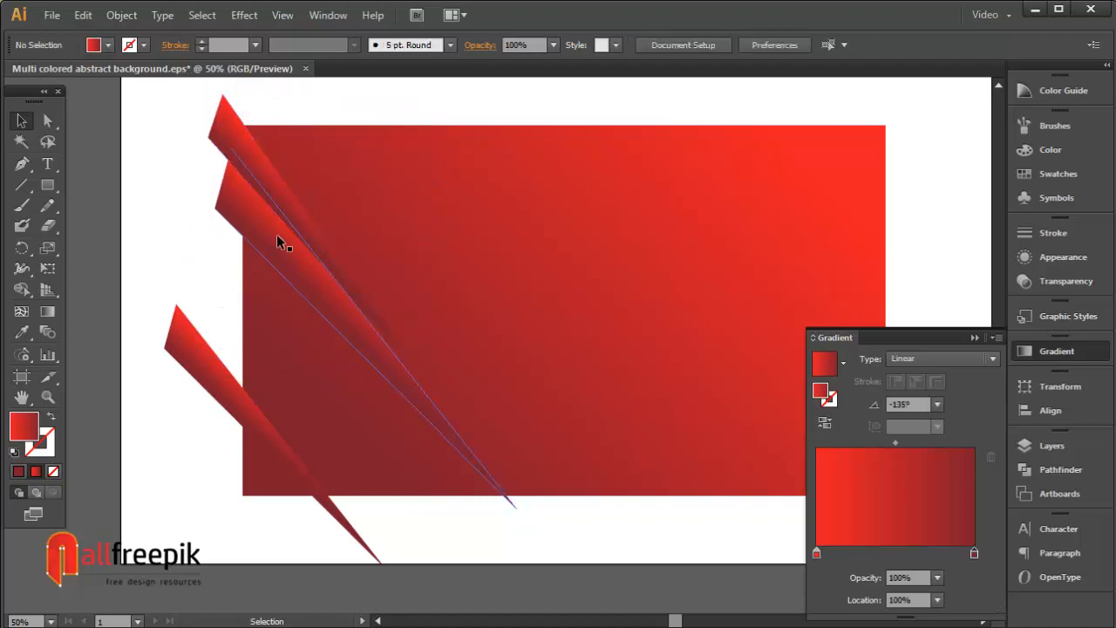
# Duplicate the large triangle slightly below the original and rotate the copy 180° so its wide end sits past the rectangle's bottom edge.
pyautogui.click(331, 298)
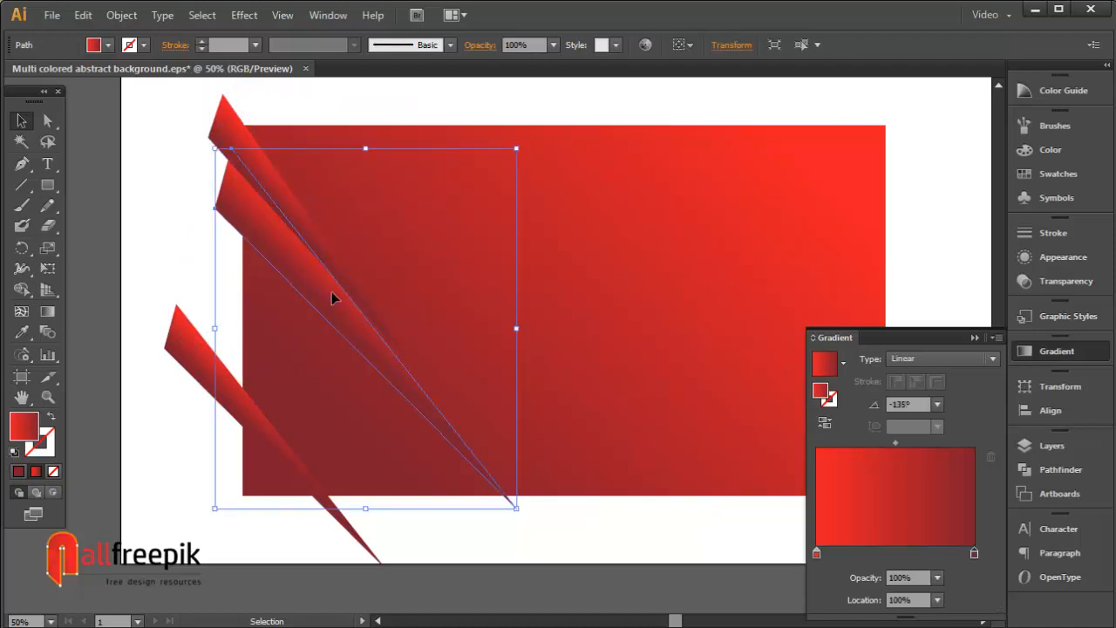
pyautogui.moveTo(331, 293); pyautogui.dragTo(321, 348)
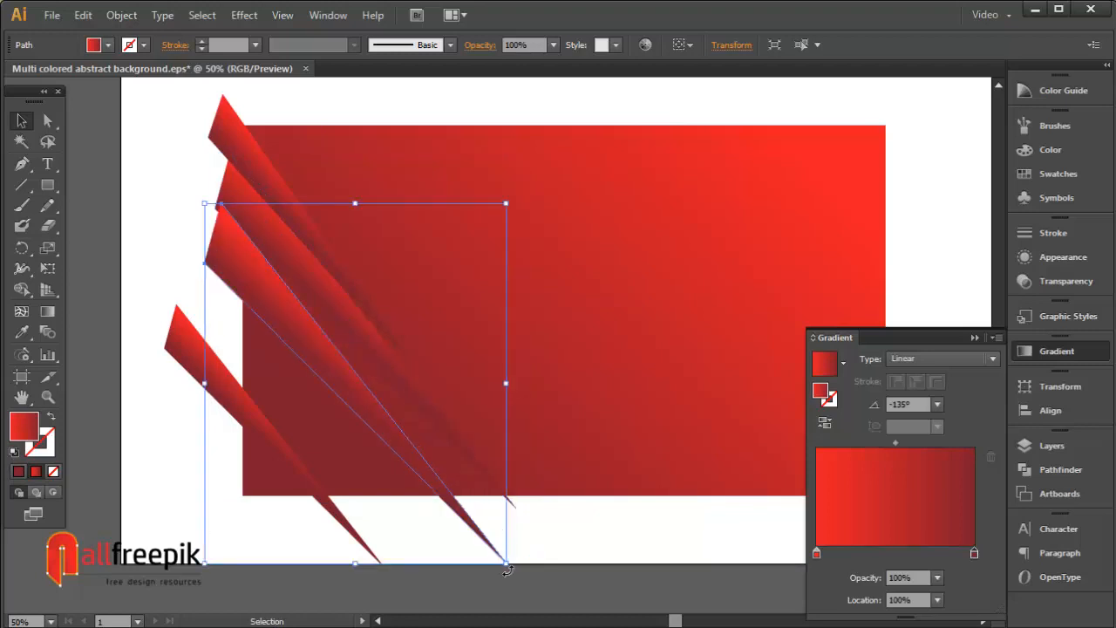
pyautogui.moveTo(508, 570); pyautogui.dragTo(249, 270)
pyautogui.click(538, 541)
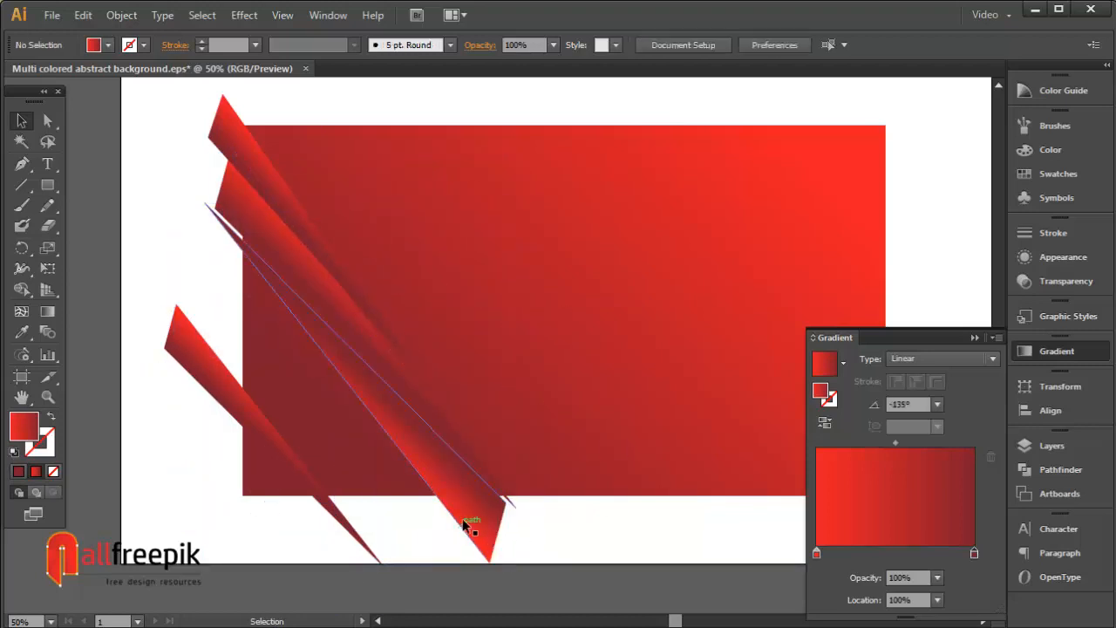
pyautogui.moveTo(469, 524); pyautogui.dragTo(473, 515)
pyautogui.click(628, 578)
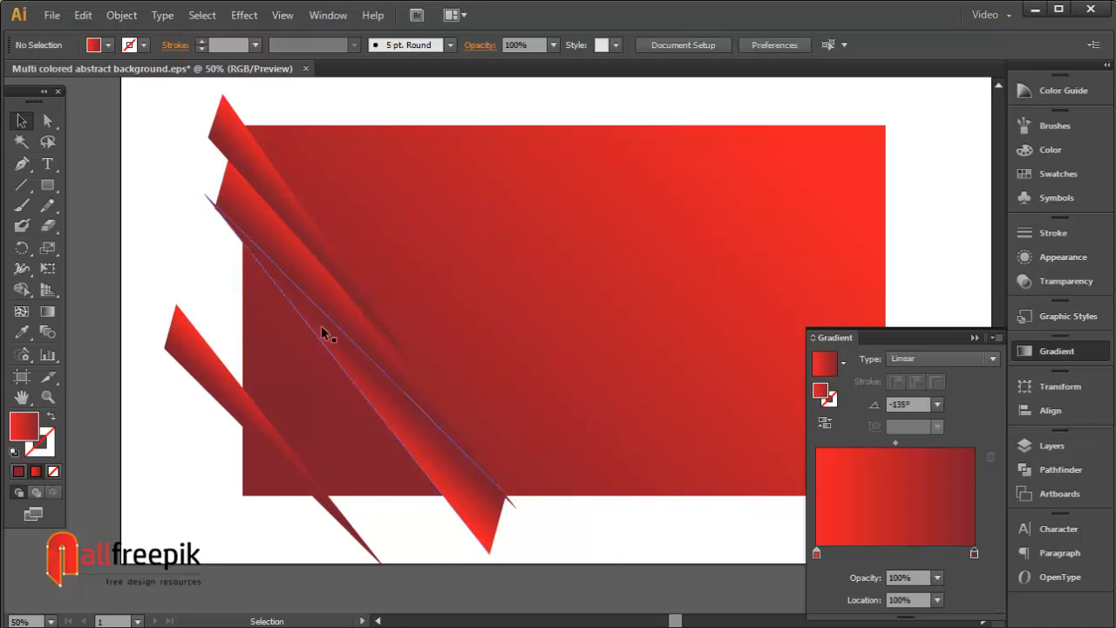
# Duplicate the flipped triangle down and to the left, between the existing triangles.
pyautogui.click(312, 289)
pyautogui.click(476, 499)
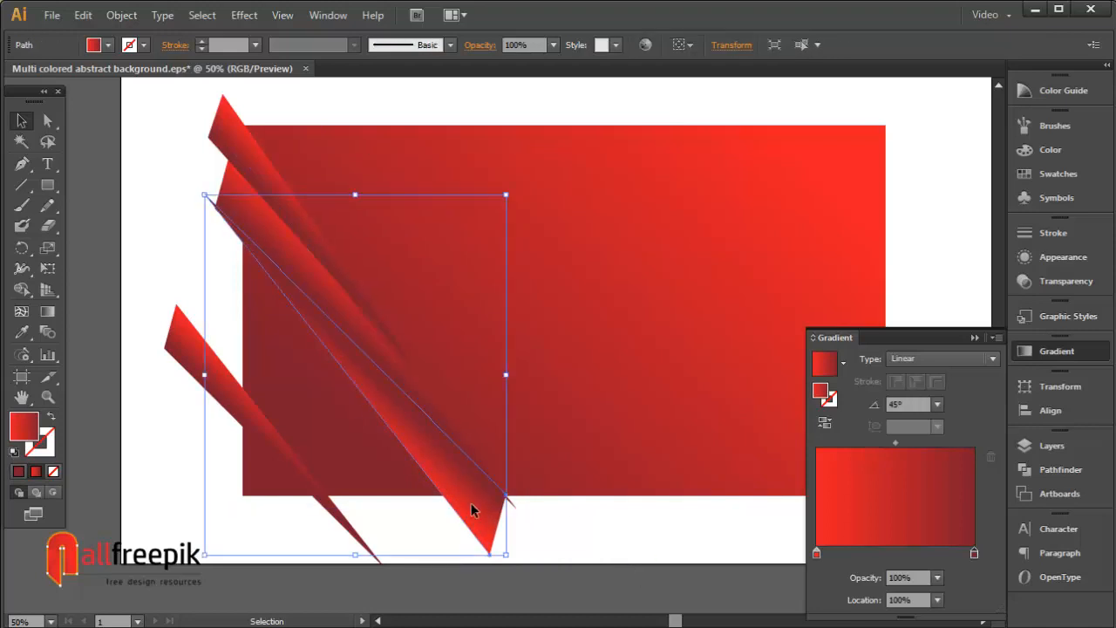
pyautogui.moveTo(471, 503); pyautogui.dragTo(422, 522)
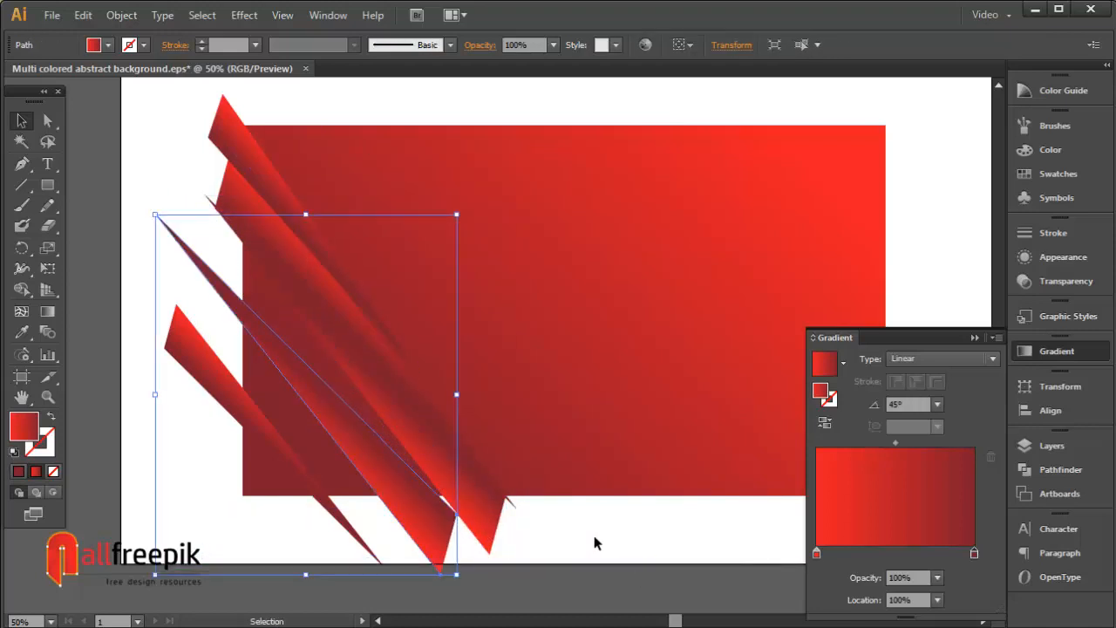
pyautogui.click(595, 543)
# Add another triangle copy in the middle of the cluster, rotate it slightly and enlarge it over the flipped triangles.
pyautogui.moveTo(329, 312); pyautogui.dragTo(337, 366)
pyautogui.click(591, 543)
pyautogui.click(353, 390)
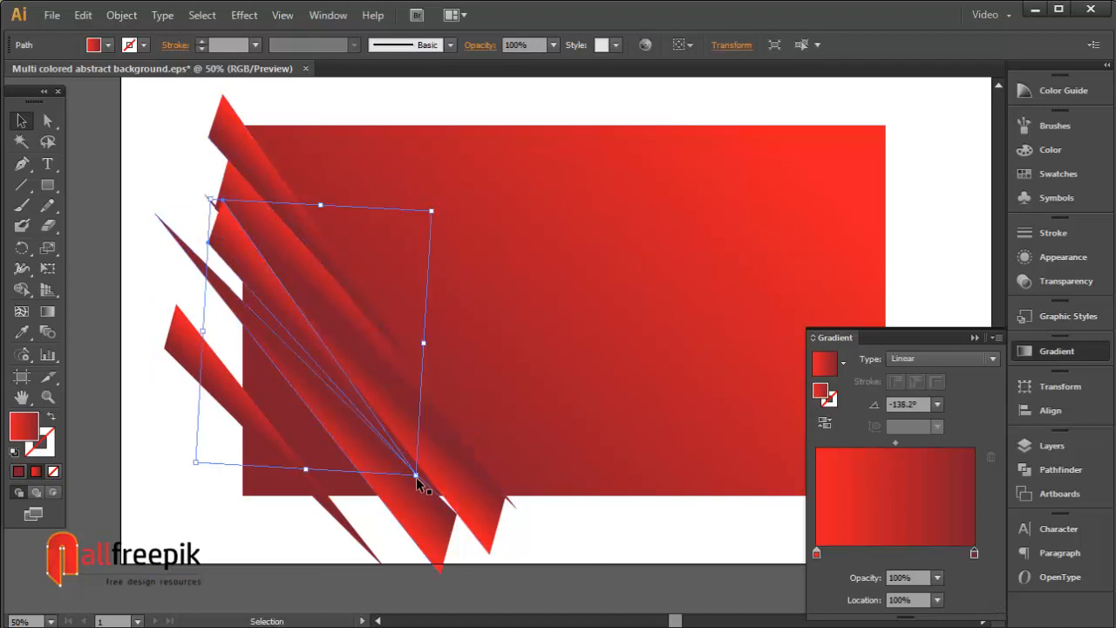
pyautogui.moveTo(416, 477); pyautogui.dragTo(499, 545)
pyautogui.click(602, 553)
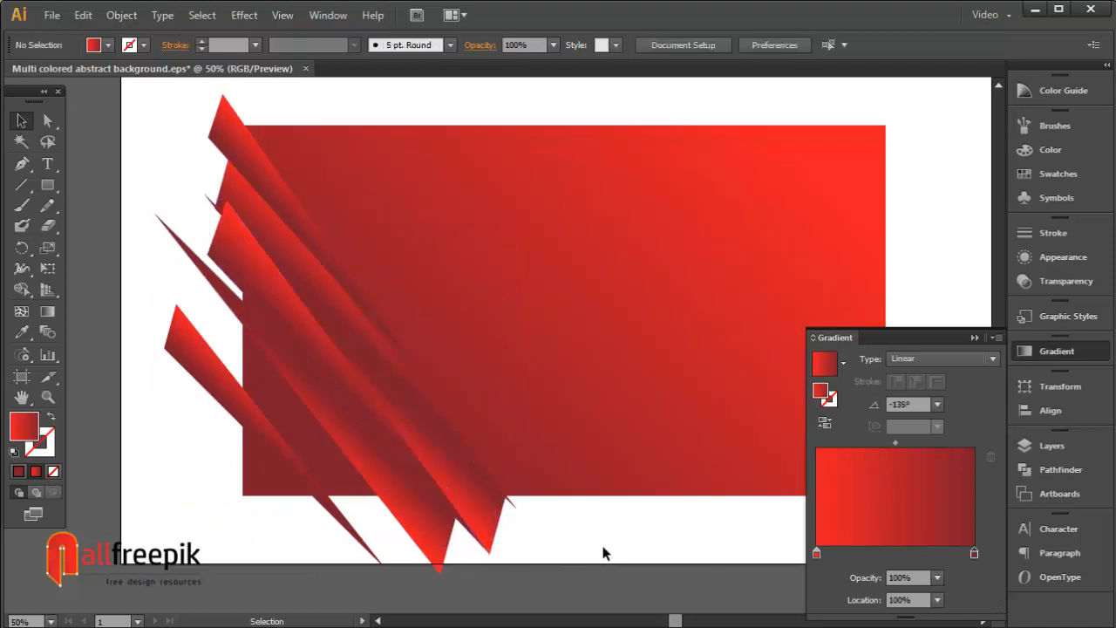
# Duplicate a triangle above the cluster at the rectangle's upper-left corner and rotate it steeper, to a gradient angle of -148.7°.
pyautogui.moveTo(334, 365); pyautogui.dragTo(346, 257)
pyautogui.moveTo(502, 438); pyautogui.dragTo(464, 457)
pyautogui.hscroll(-5, 605, 600)
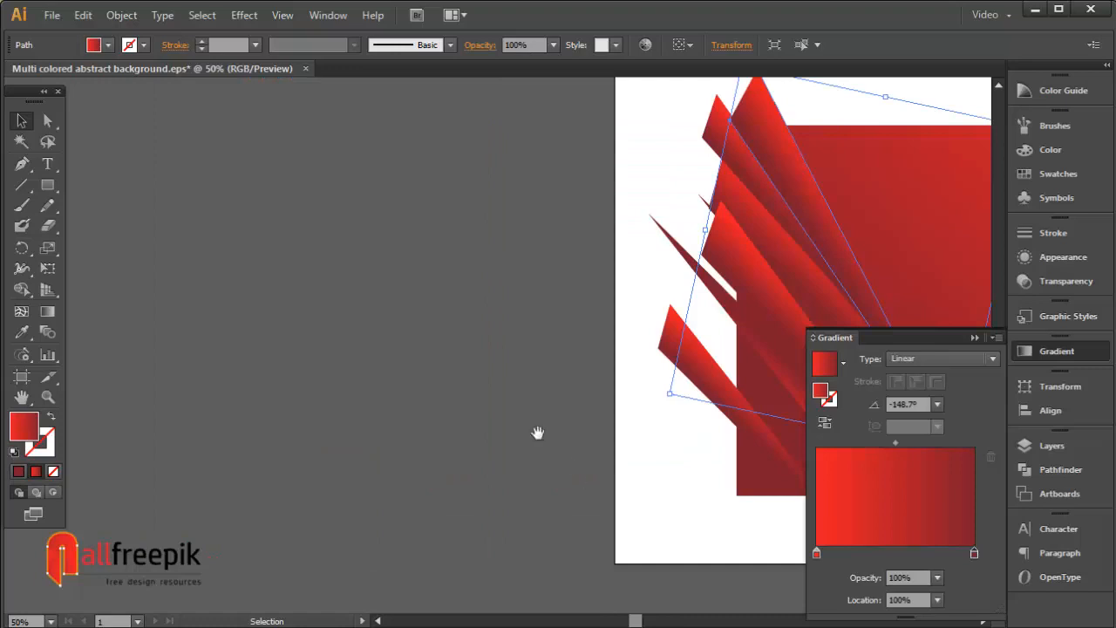
# Duplicate the lower-left triangle a short distance to the right, over the rectangle's lower-left area.
pyautogui.moveTo(571, 479); pyautogui.dragTo(257, 434)
pyautogui.click(467, 481)
pyautogui.moveTo(471, 480); pyautogui.dragTo(388, 500)
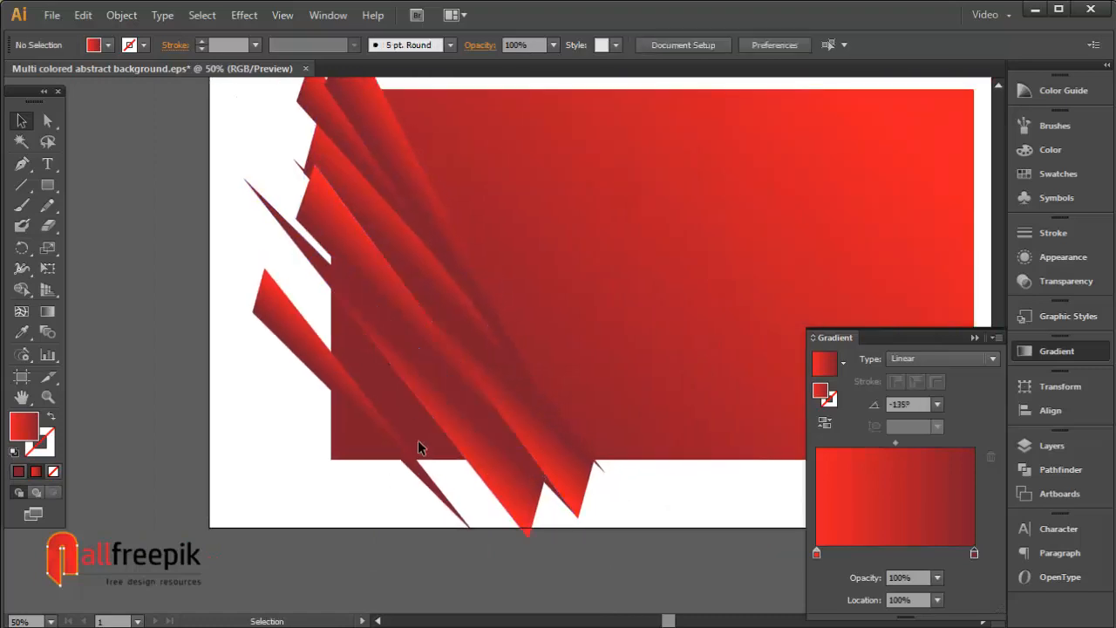
pyautogui.moveTo(382, 439); pyautogui.dragTo(433, 442)
pyautogui.click(590, 534)
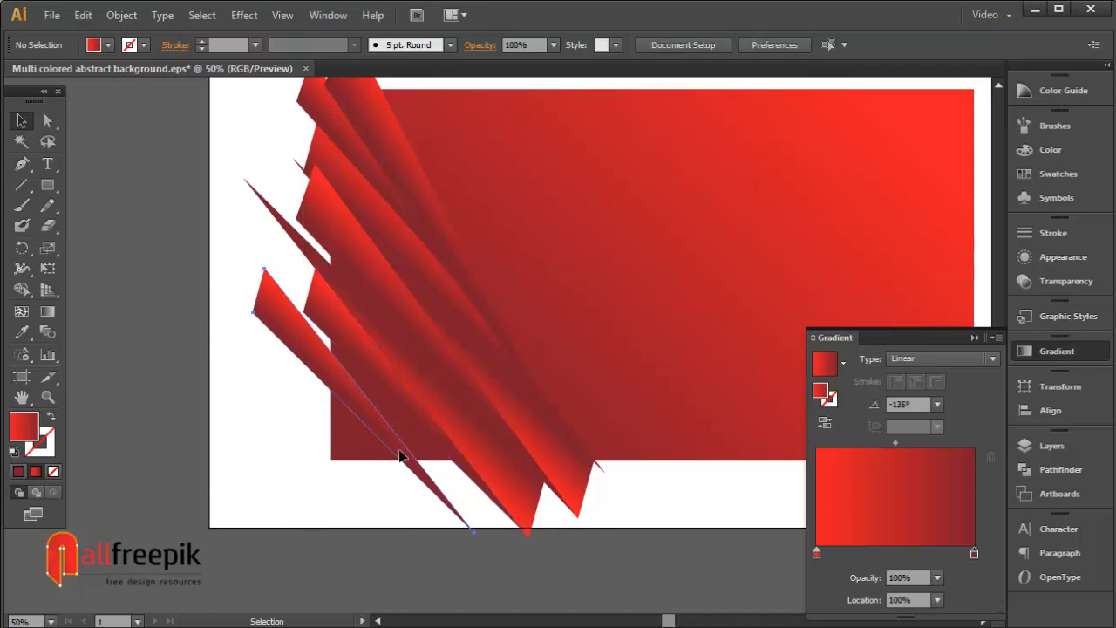
# Move the outermost lower-left triangle slightly up and shorten it so its tip stays within the cluster.
pyautogui.click(400, 452)
pyautogui.moveTo(440, 489); pyautogui.dragTo(445, 465)
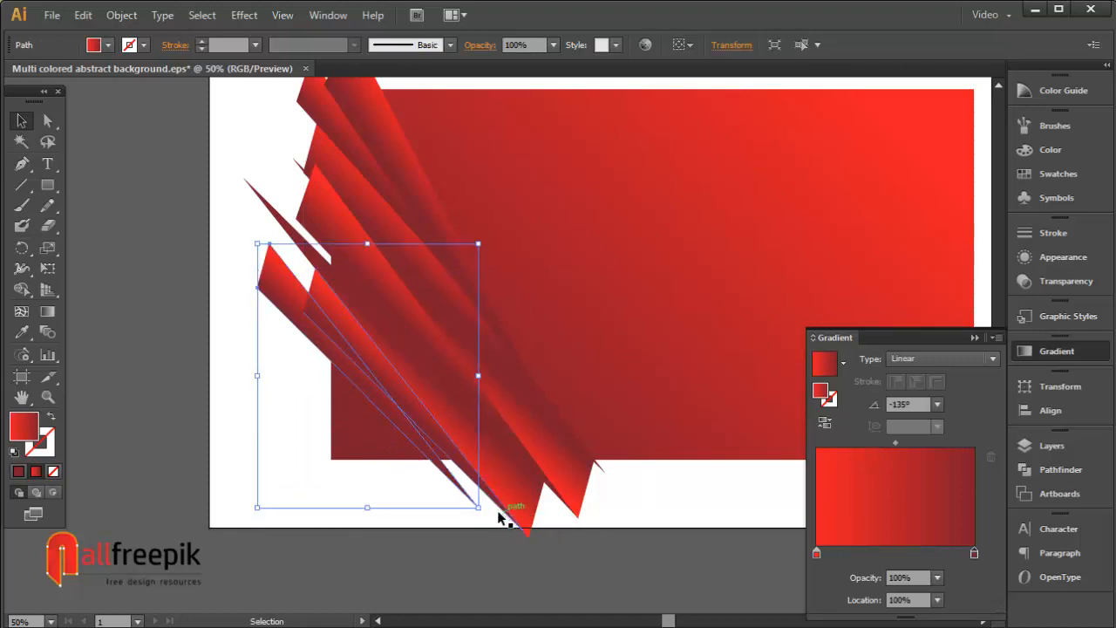
pyautogui.moveTo(478, 506); pyautogui.dragTo(474, 481)
pyautogui.click(722, 516)
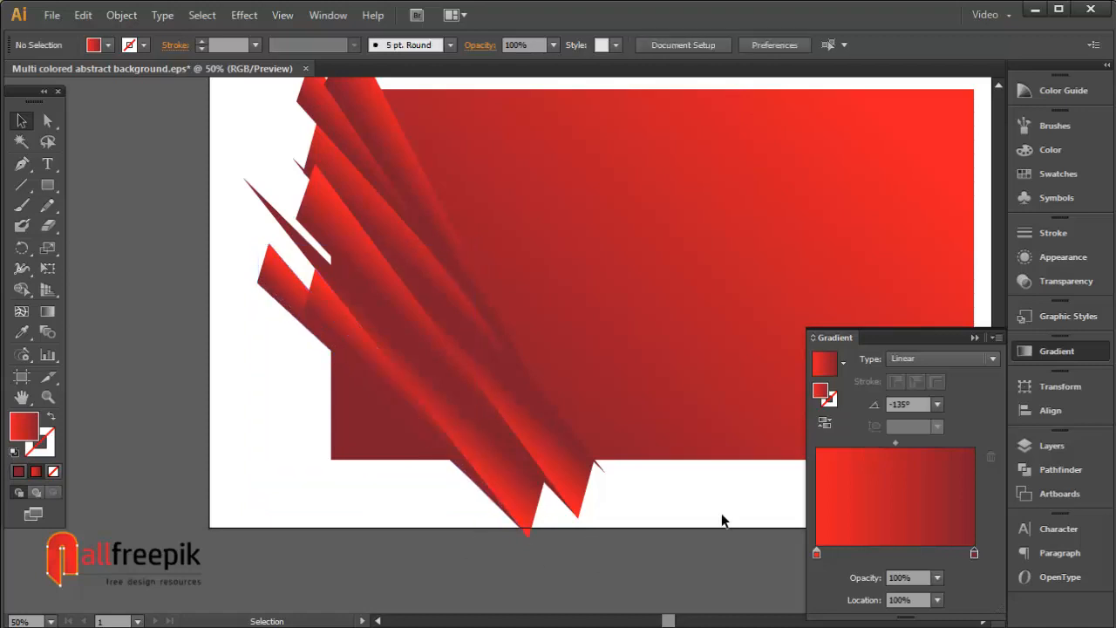
# Duplicate a middle triangle to the lower right, rotate the copy 180° and move it slightly left over the rectangle's bottom edge.
pyautogui.click(496, 297)
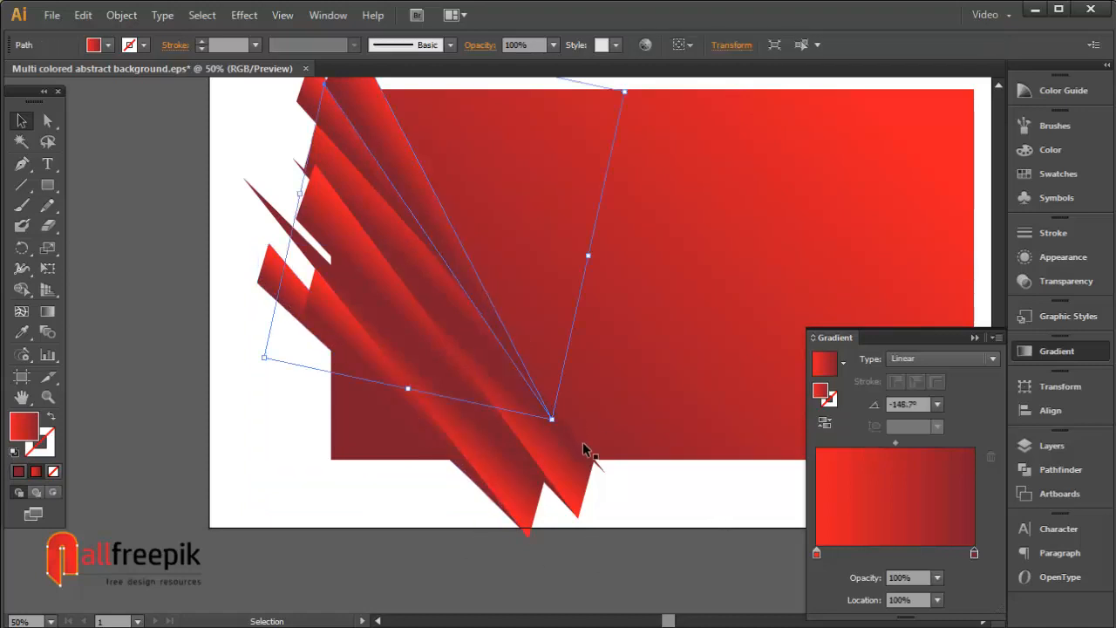
pyautogui.click(614, 479)
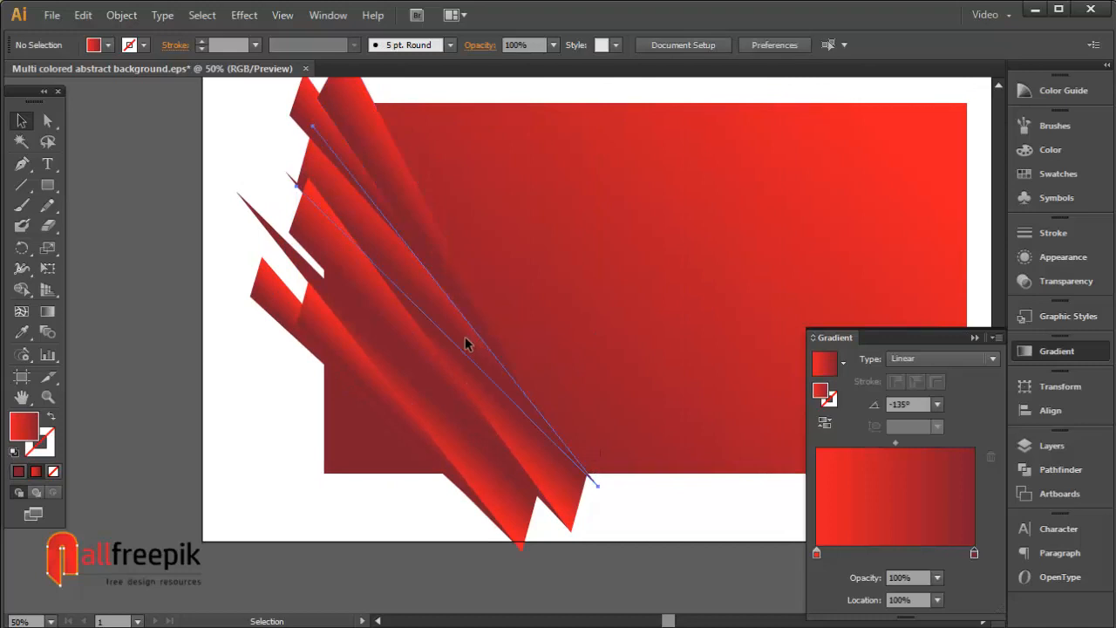
pyautogui.moveTo(465, 340); pyautogui.dragTo(552, 384)
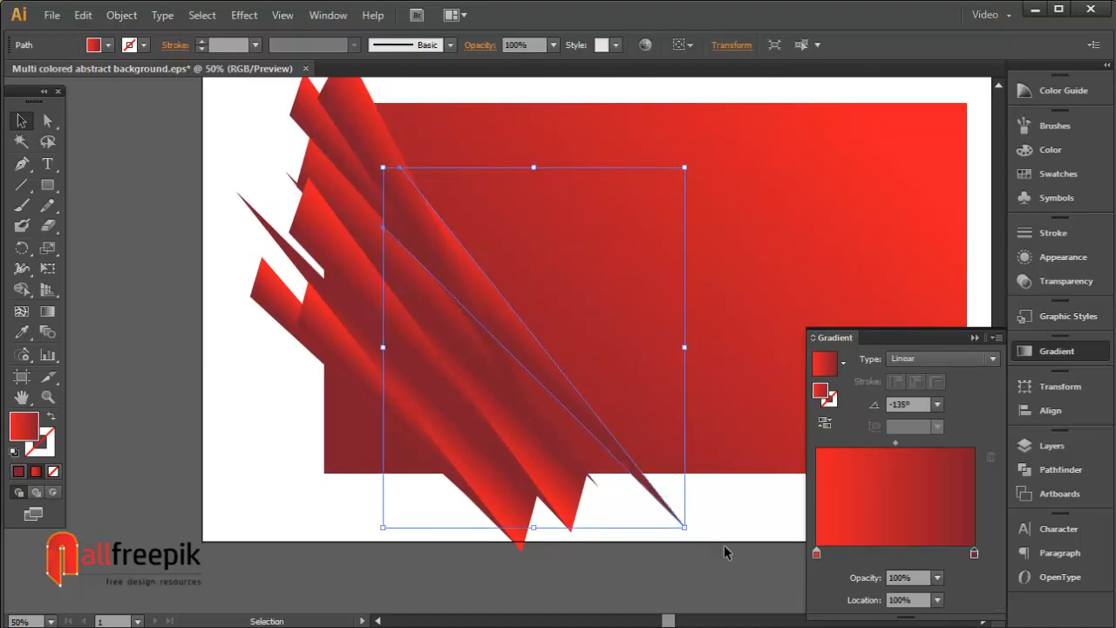
pyautogui.moveTo(691, 532); pyautogui.dragTo(449, 228)
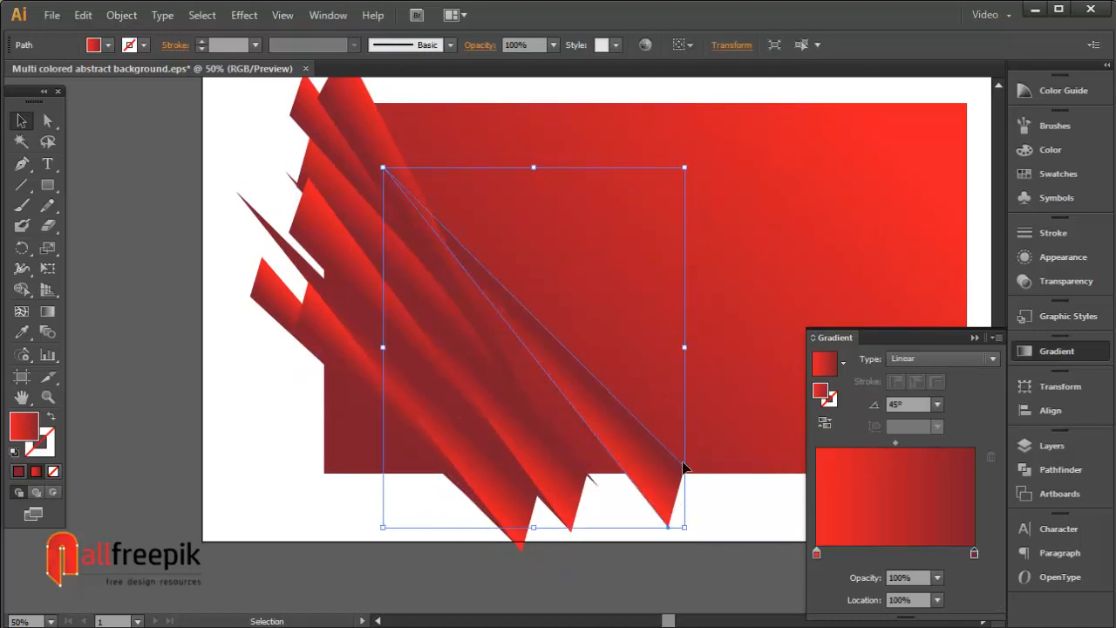
pyautogui.click(695, 484)
pyautogui.moveTo(666, 484); pyautogui.dragTo(644, 478)
pyautogui.click(669, 506)
# Duplicate the steep upper triangle twice toward the right, with the copies' wide ends above the rectangle's top edge.
pyautogui.scroll(1, 486, 352)
pyautogui.moveTo(380, 184); pyautogui.dragTo(442, 209)
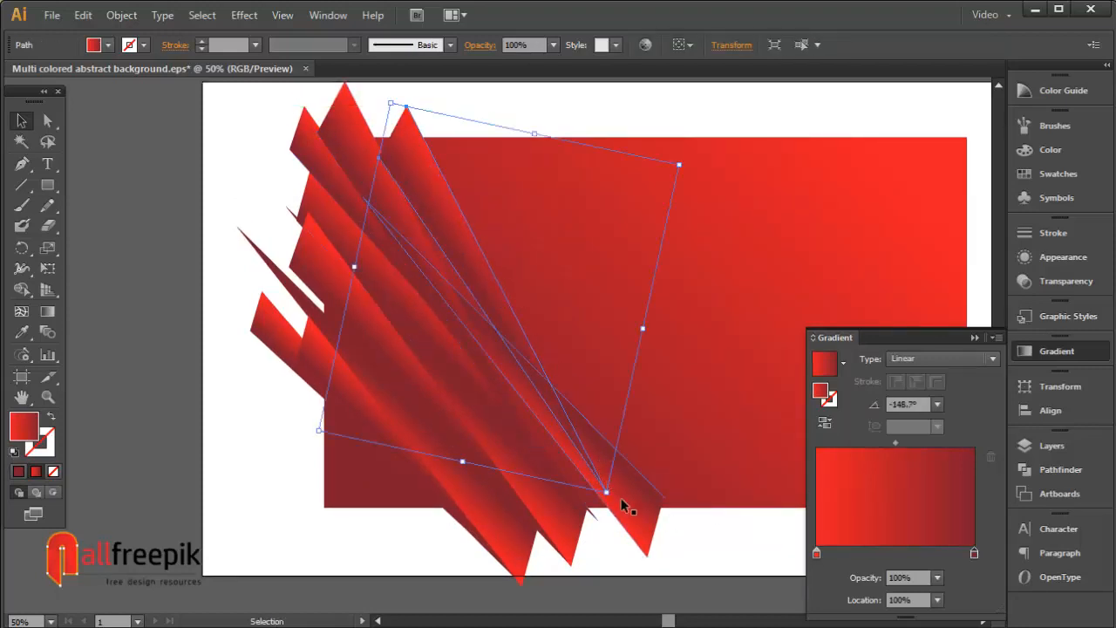
pyautogui.moveTo(489, 301); pyautogui.dragTo(460, 223)
pyautogui.click(186, 441)
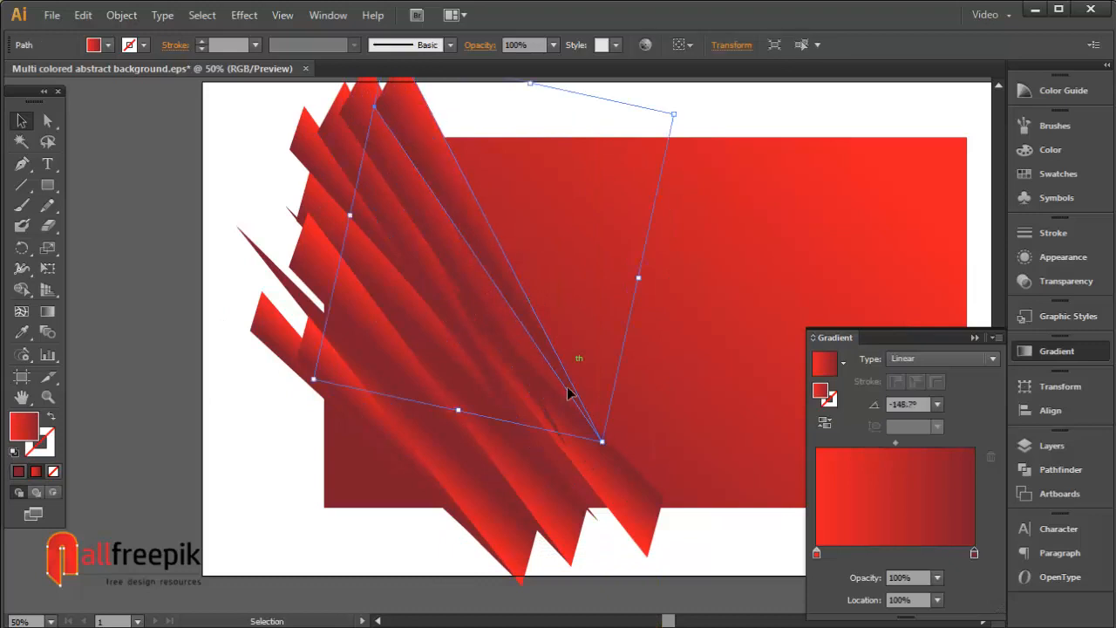
# Shrink the rightmost upper triangle, rotate it steeper to a gradient angle of -158.6° and move it to the left.
pyautogui.moveTo(601, 442); pyautogui.dragTo(536, 394)
pyautogui.moveTo(557, 350); pyautogui.dragTo(523, 364)
pyautogui.moveTo(484, 255); pyautogui.dragTo(449, 269)
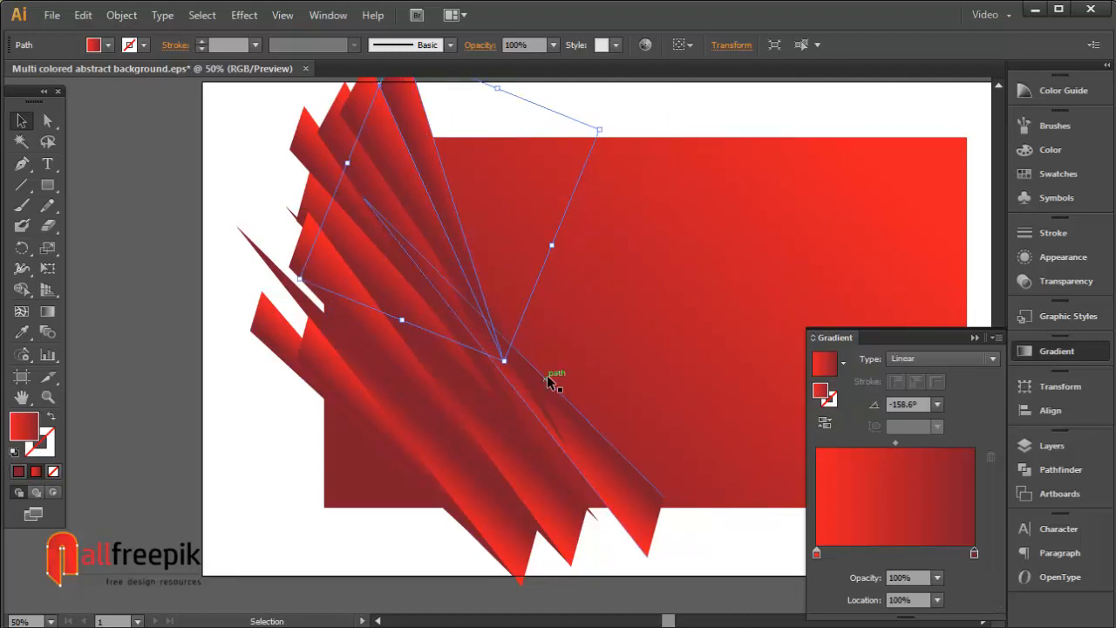
pyautogui.click(247, 443)
# Duplicate the steep upper triangles together to the rectangle's lower-left corner and rotate the copies 180°.
pyautogui.click(437, 161)
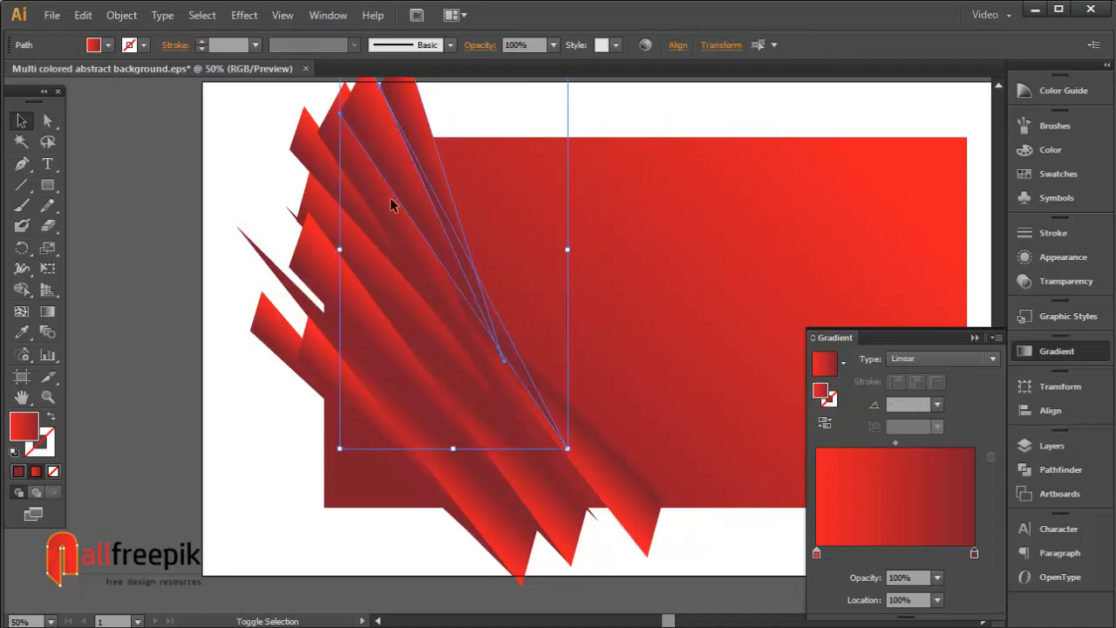
pyautogui.moveTo(399, 204); pyautogui.dragTo(333, 374)
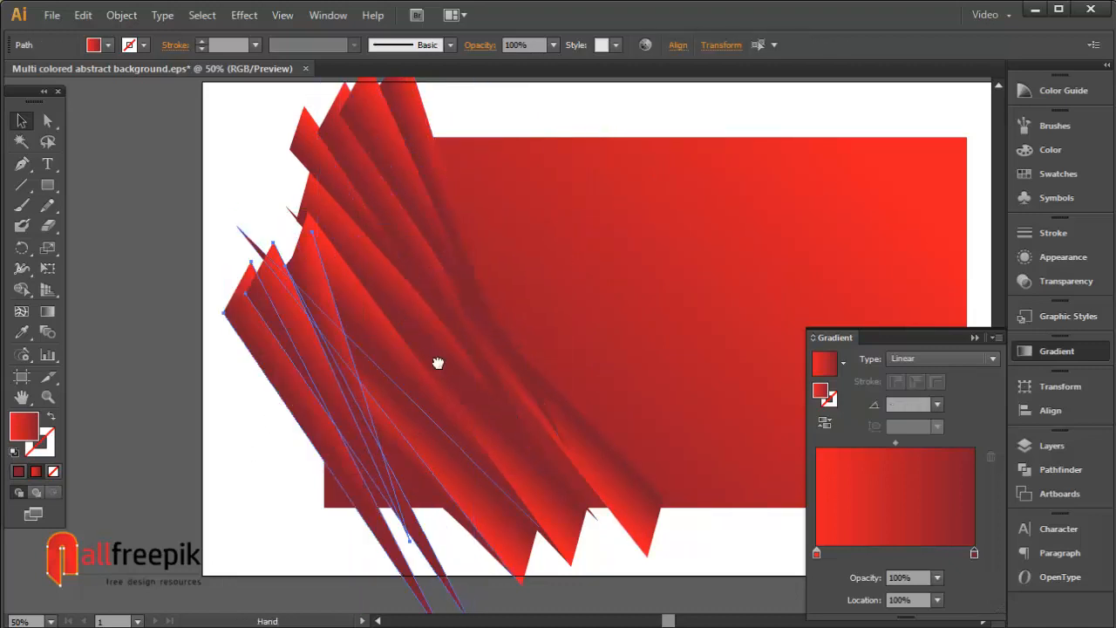
pyautogui.moveTo(439, 364); pyautogui.dragTo(467, 245)
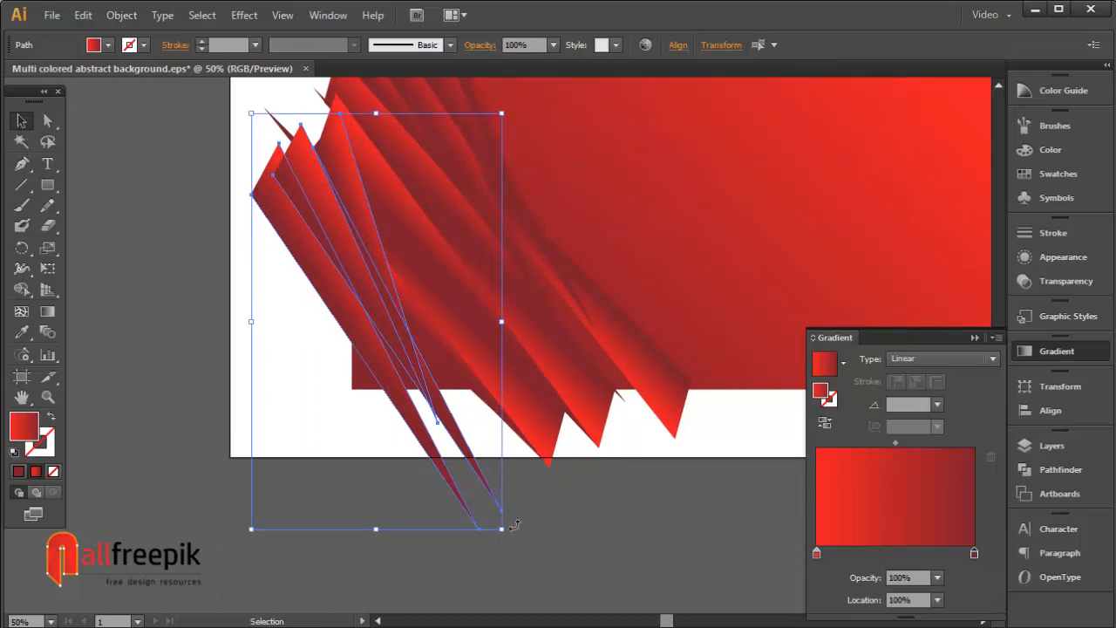
pyautogui.moveTo(515, 524); pyautogui.dragTo(299, 249)
pyautogui.click(267, 384)
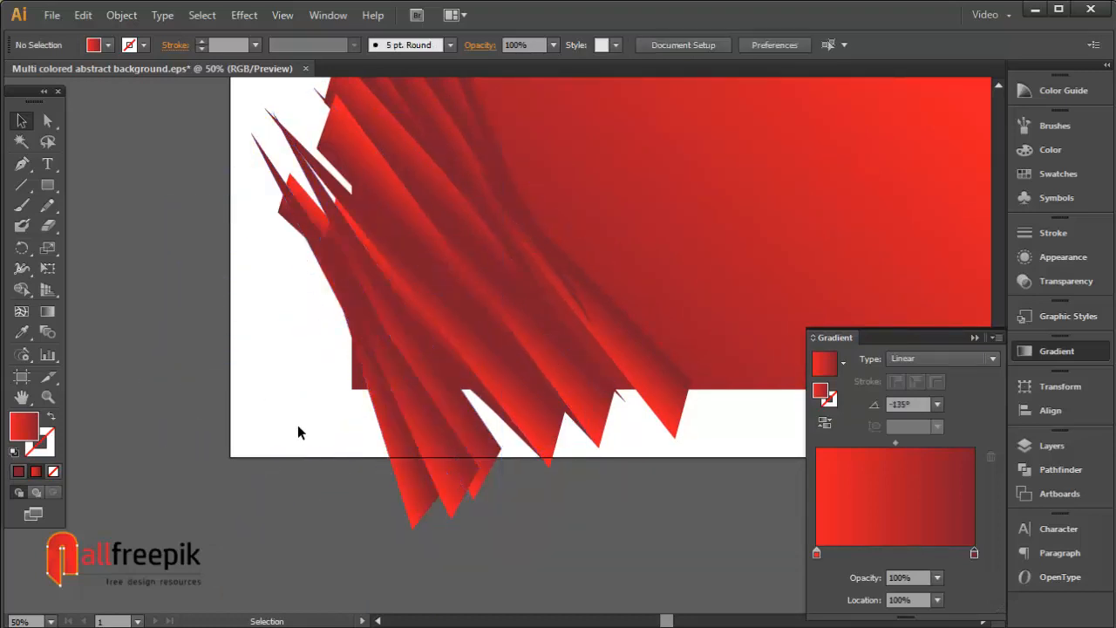
# Shift the flipped lower-left triangle group slightly right and rotate it so the thin tips spread further left.
pyautogui.moveTo(297, 426); pyautogui.dragTo(478, 429)
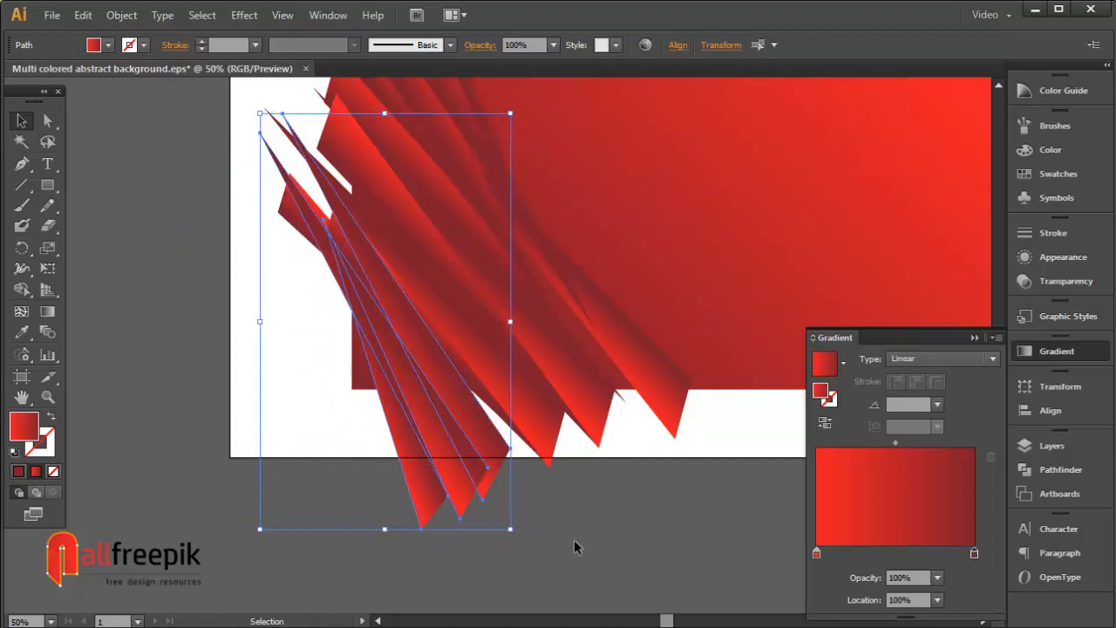
pyautogui.moveTo(520, 538); pyautogui.dragTo(478, 458)
pyautogui.click(471, 436)
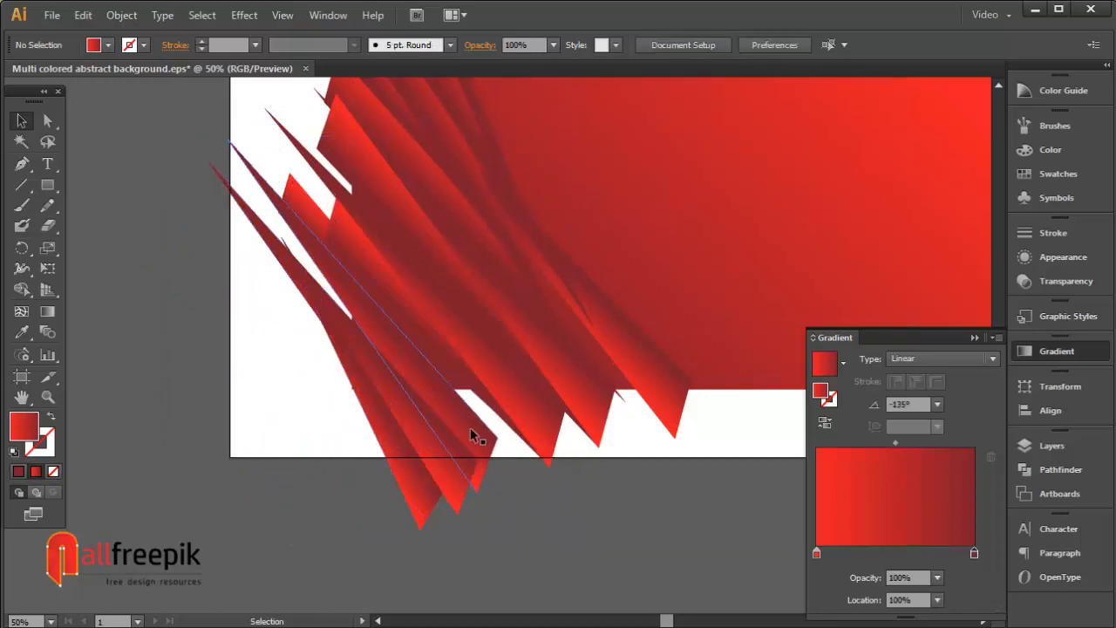
pyautogui.click(460, 427)
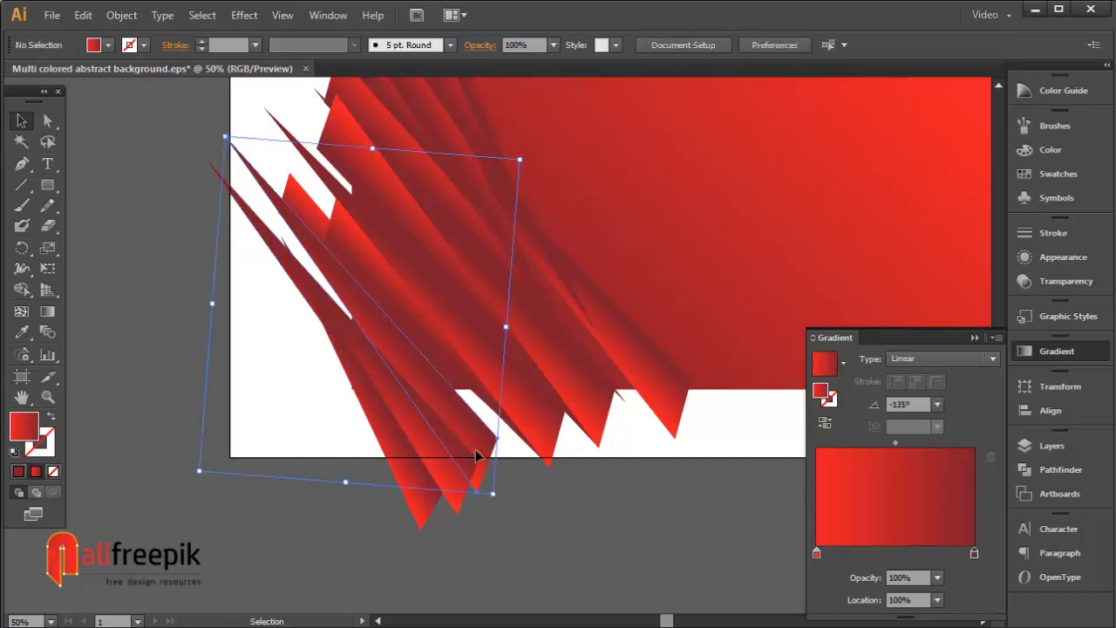
pyautogui.click(572, 475)
# Duplicate the large middle triangle with the -139.7° gradient slightly down and to the left.
pyautogui.moveTo(579, 468); pyautogui.dragTo(585, 524)
pyautogui.click(506, 372)
pyautogui.moveTo(497, 412); pyautogui.dragTo(479, 477)
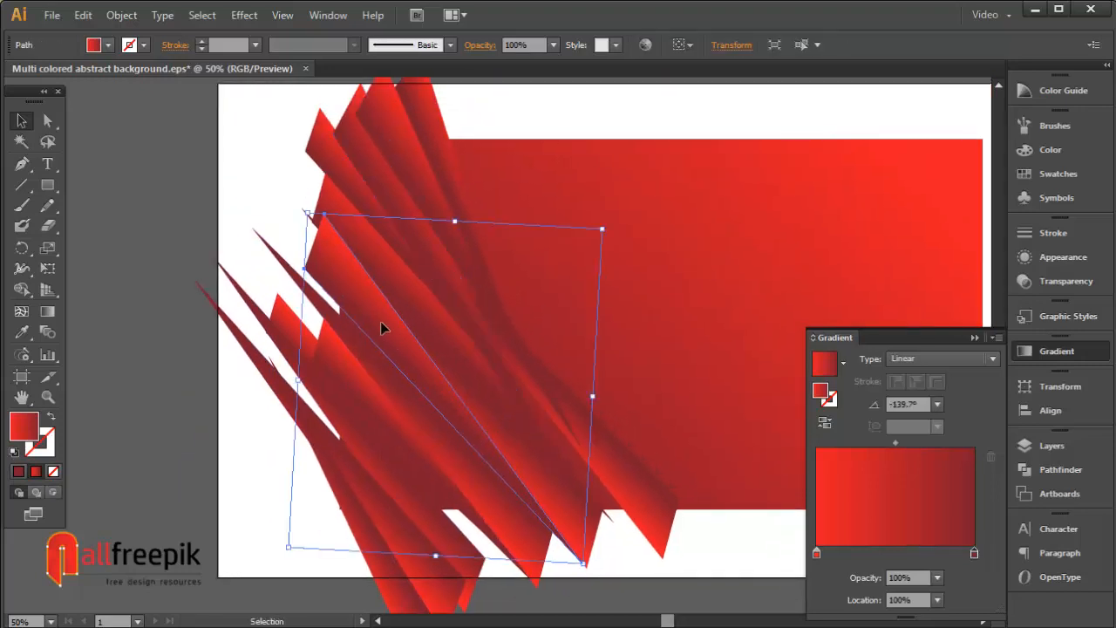
pyautogui.moveTo(381, 322); pyautogui.dragTo(367, 327)
pyautogui.click(273, 204)
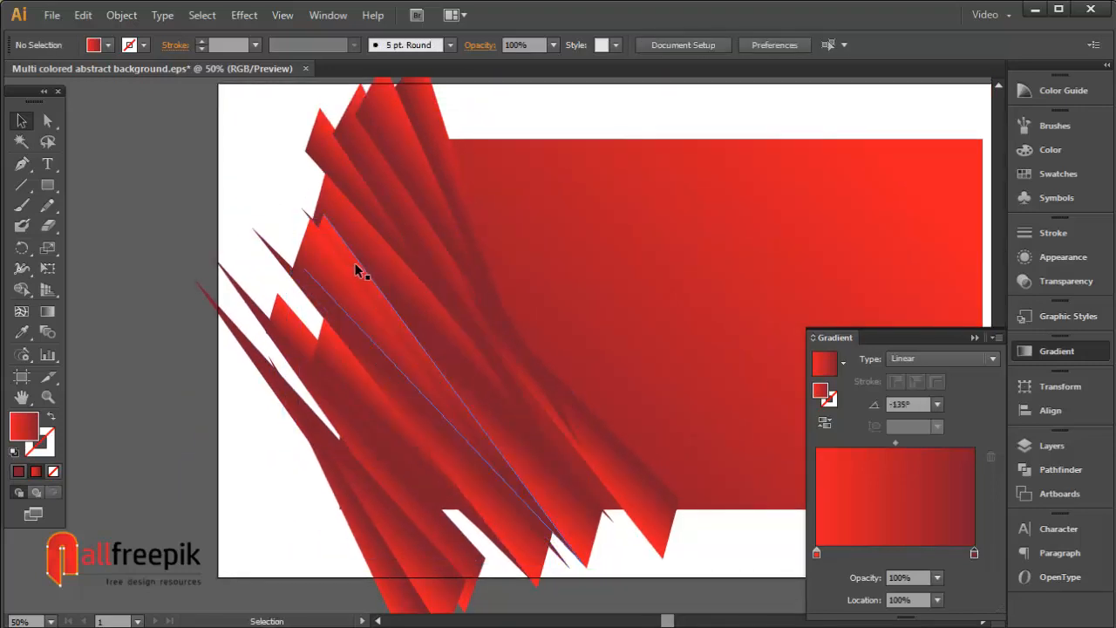
# Move the original large middle triangle up and narrow it to a gradient angle of -137.6°.
pyautogui.moveTo(357, 264); pyautogui.dragTo(337, 212)
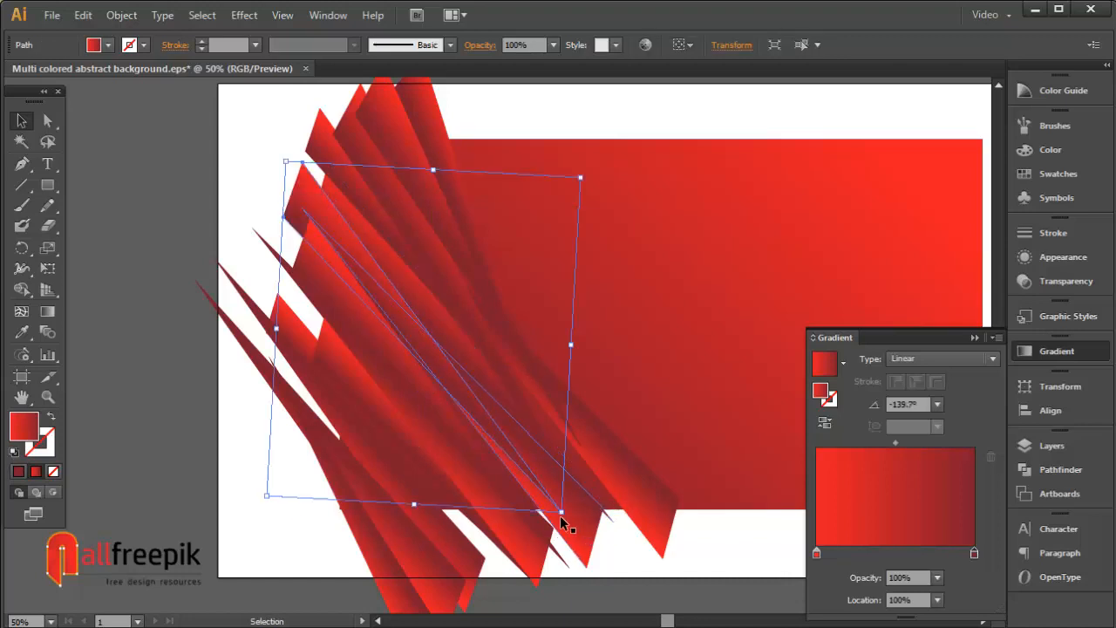
pyautogui.moveTo(560, 515)
pyautogui.mouseDown()
pyautogui.moveTo(567, 501)
pyautogui.moveTo(531, 513)
pyautogui.moveTo(542, 512)
pyautogui.mouseUp()
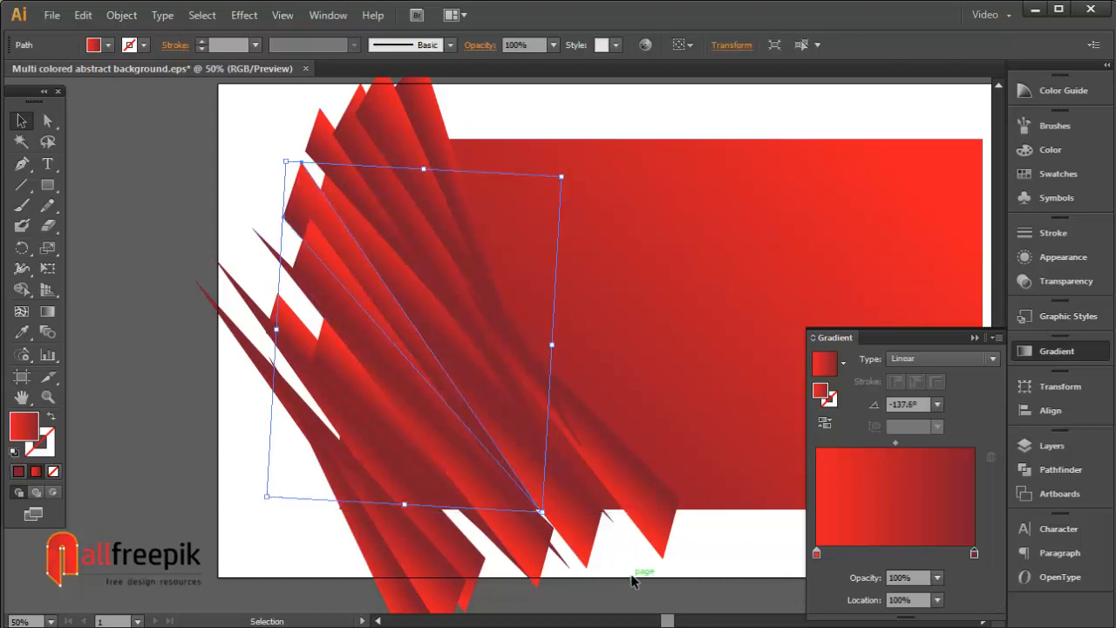
pyautogui.click(634, 581)
# Adjust the flipped middle triangle at the rectangle's bottom edge and reposition a long triangle across the upper part of the cluster.
pyautogui.click(593, 491)
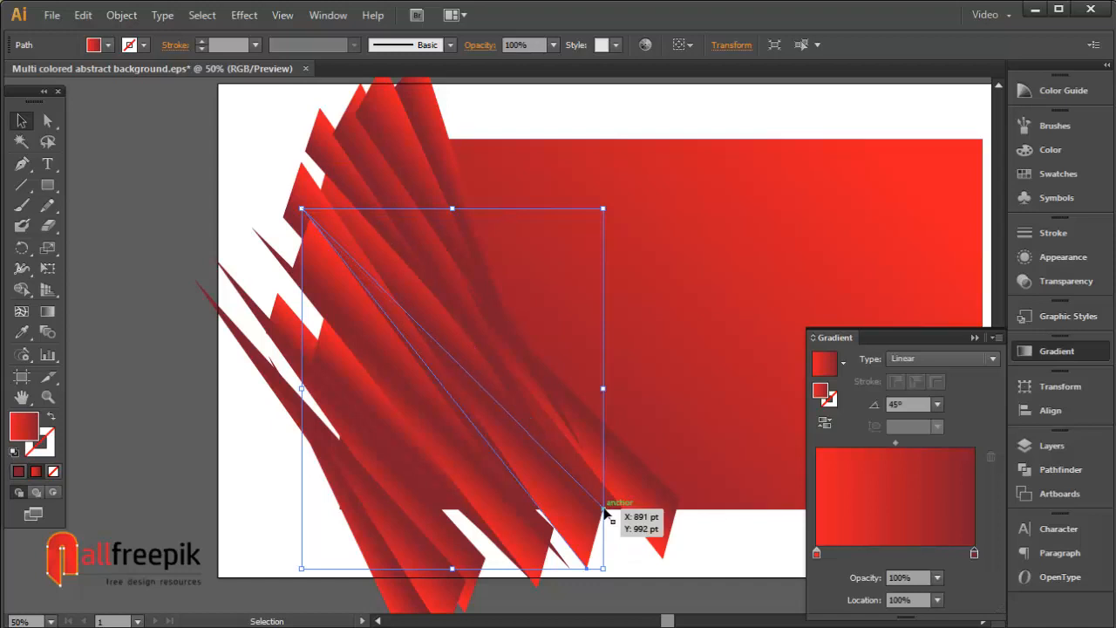
pyautogui.moveTo(602, 567); pyautogui.dragTo(661, 547)
pyautogui.moveTo(370, 266); pyautogui.dragTo(297, 128)
pyautogui.click(231, 152)
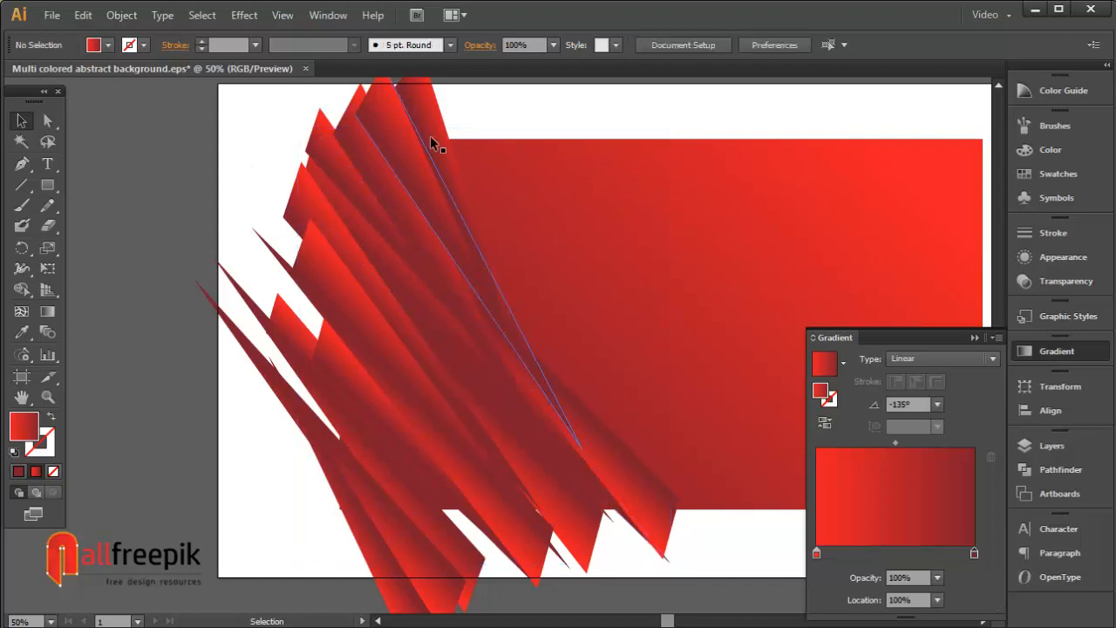
# Select all the triangles, stretch them together horizontally across the rectangle and shift them slightly down and to the left.
pyautogui.moveTo(467, 129); pyautogui.dragTo(288, 497)
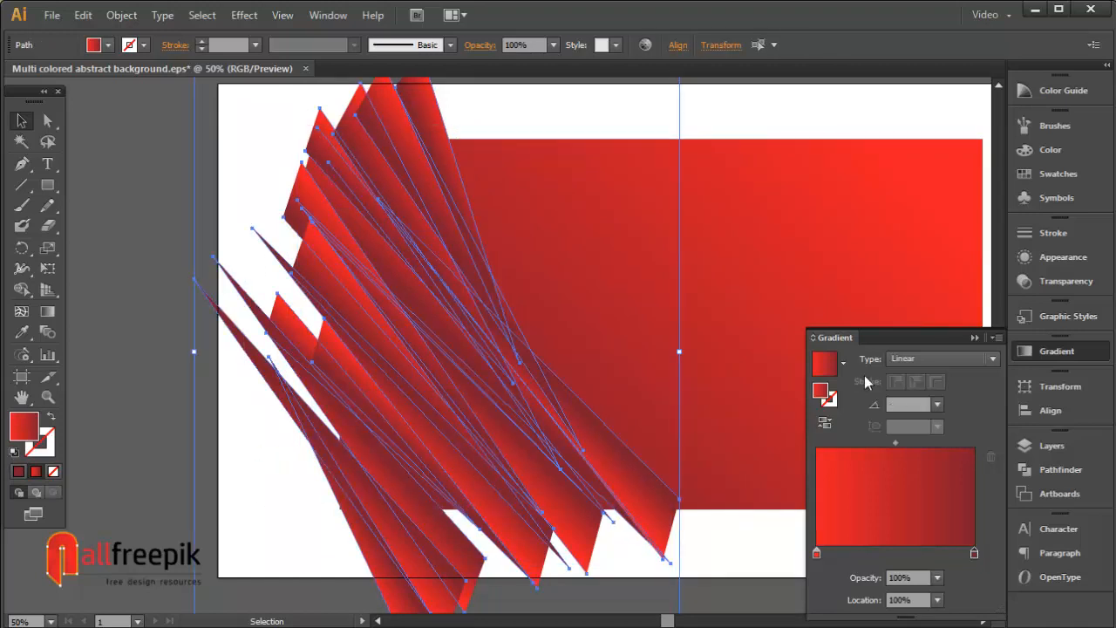
pyautogui.click(1063, 280)
pyautogui.click(1063, 280)
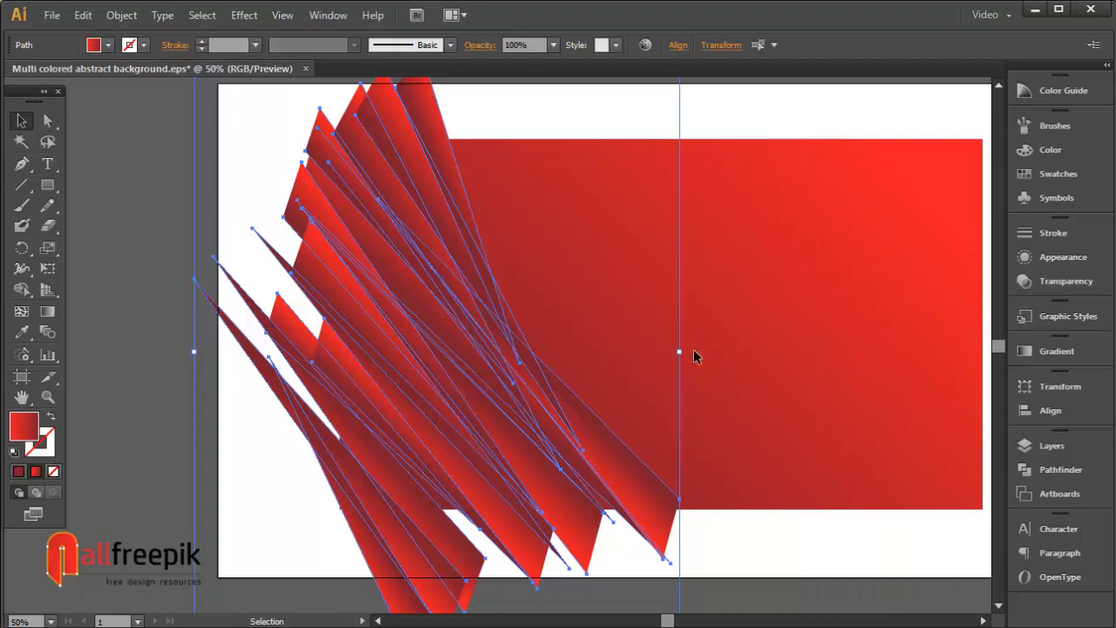
pyautogui.moveTo(681, 353); pyautogui.dragTo(792, 344)
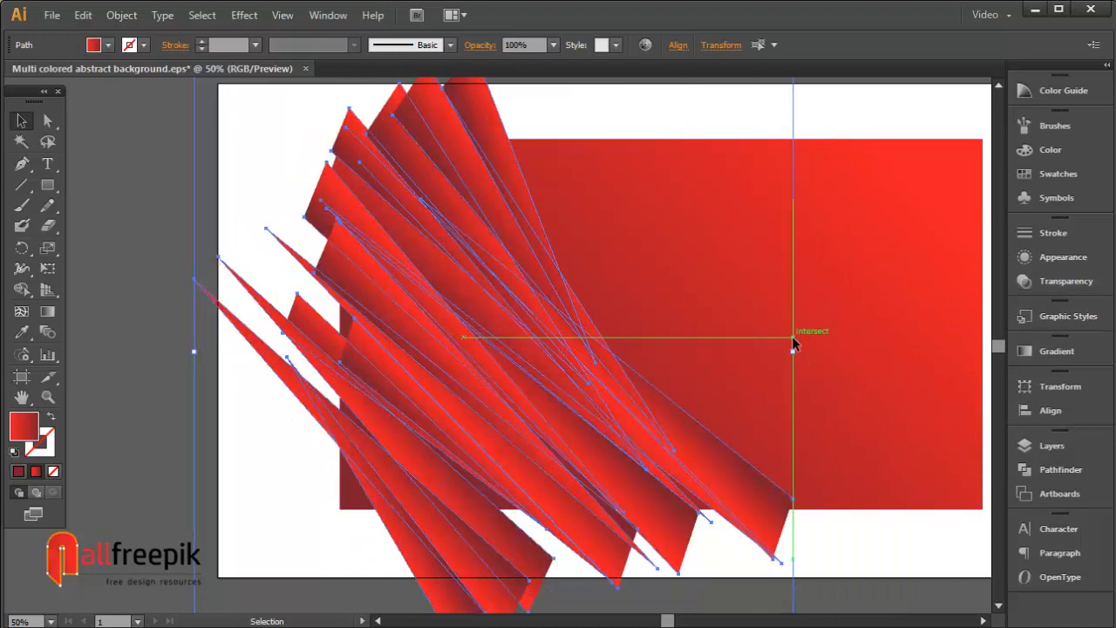
pyautogui.moveTo(481, 440); pyautogui.dragTo(464, 468)
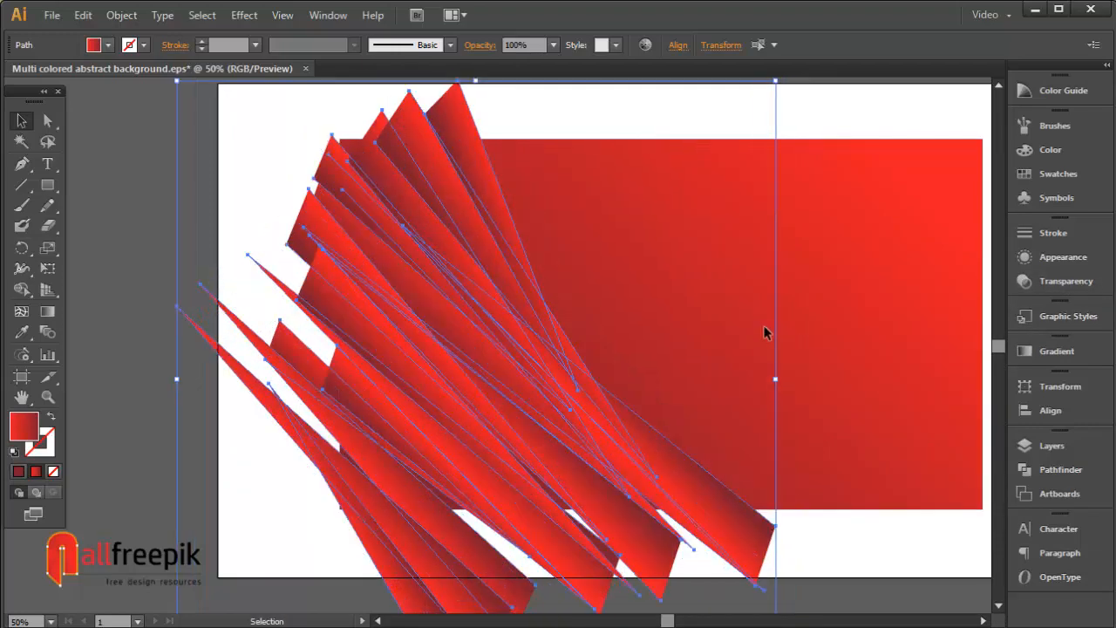
pyautogui.moveTo(777, 379); pyautogui.dragTo(841, 378)
pyautogui.moveTo(491, 358)
pyautogui.mouseDown()
pyautogui.moveTo(456, 364)
pyautogui.moveTo(494, 352)
pyautogui.mouseUp()
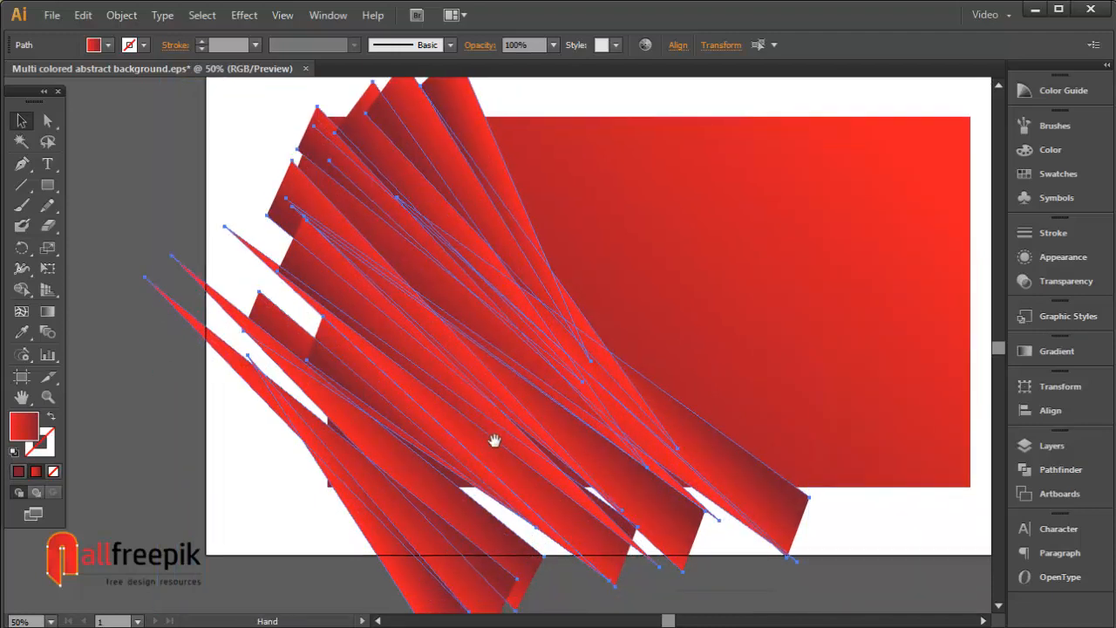
pyautogui.click(492, 507)
# Lengthen the lower-left triangle toward the lower right, then shorten the long flipped triangle beside it and move it slightly up.
pyautogui.click(462, 487)
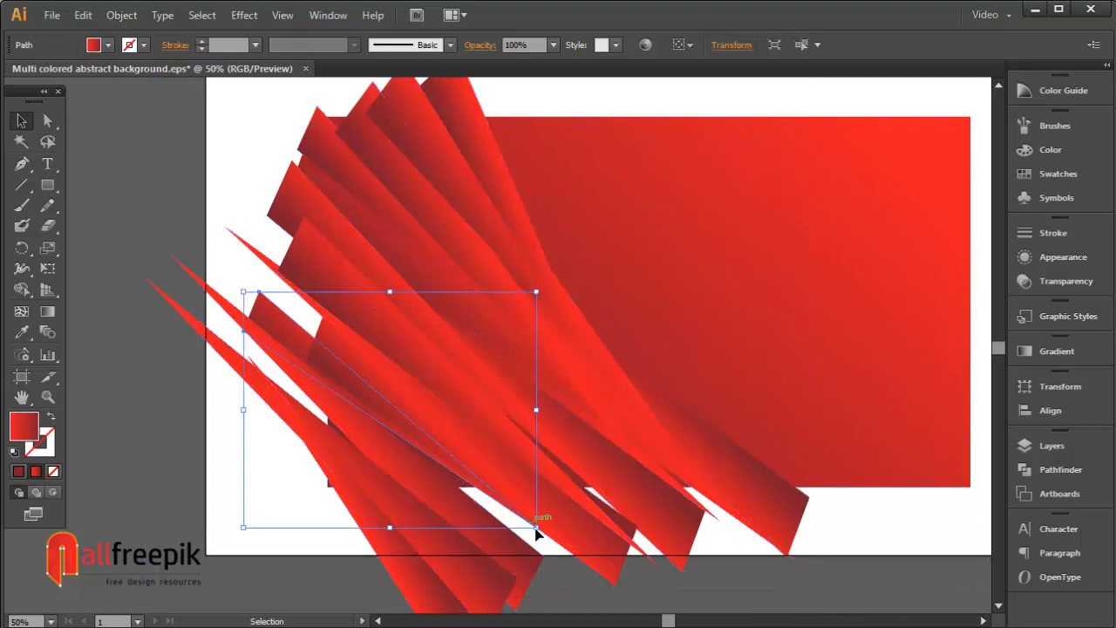
pyautogui.moveTo(540, 531); pyautogui.dragTo(558, 547)
pyautogui.click(386, 439)
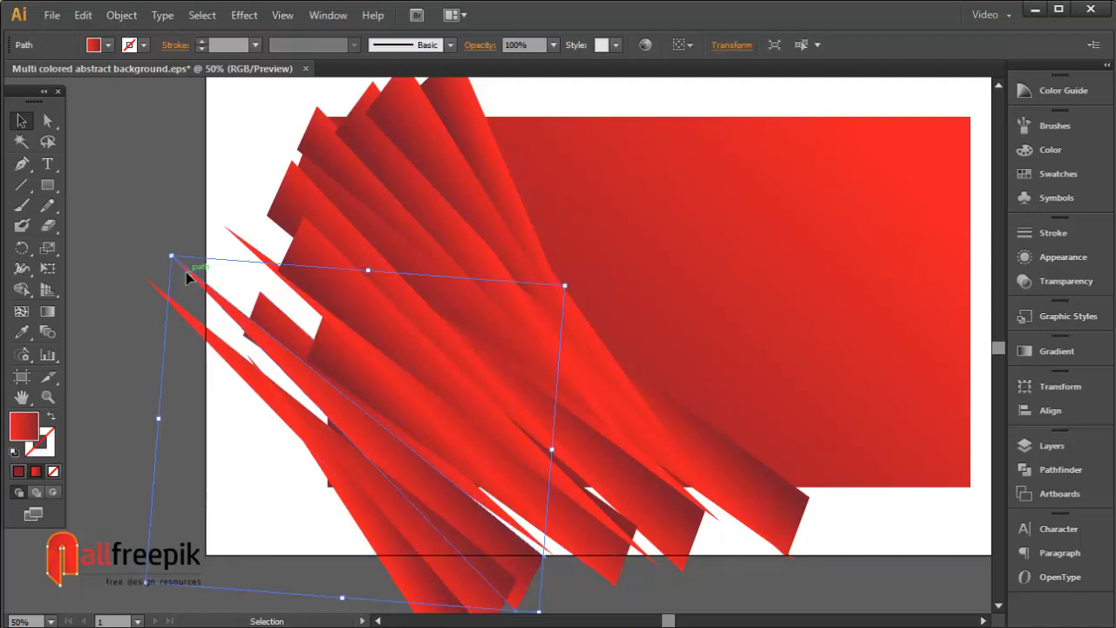
pyautogui.moveTo(171, 256); pyautogui.dragTo(210, 308)
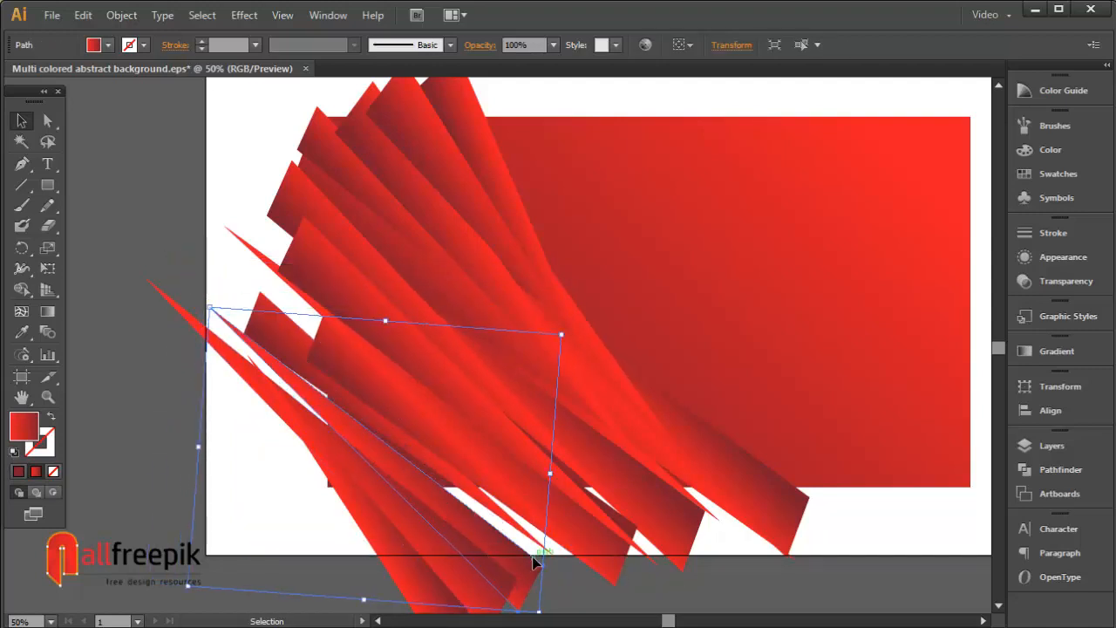
pyautogui.moveTo(514, 559); pyautogui.dragTo(514, 549)
pyautogui.click(563, 572)
# Move the outermost flipped triangles at the lower left slightly upward.
pyautogui.moveTo(397, 491); pyautogui.dragTo(397, 487)
pyautogui.moveTo(406, 558); pyautogui.dragTo(400, 538)
pyautogui.click(259, 449)
# Select all the triangles and set their blend mode to Multiply.
pyautogui.moveTo(257, 452); pyautogui.dragTo(673, 314)
pyautogui.click(1051, 285)
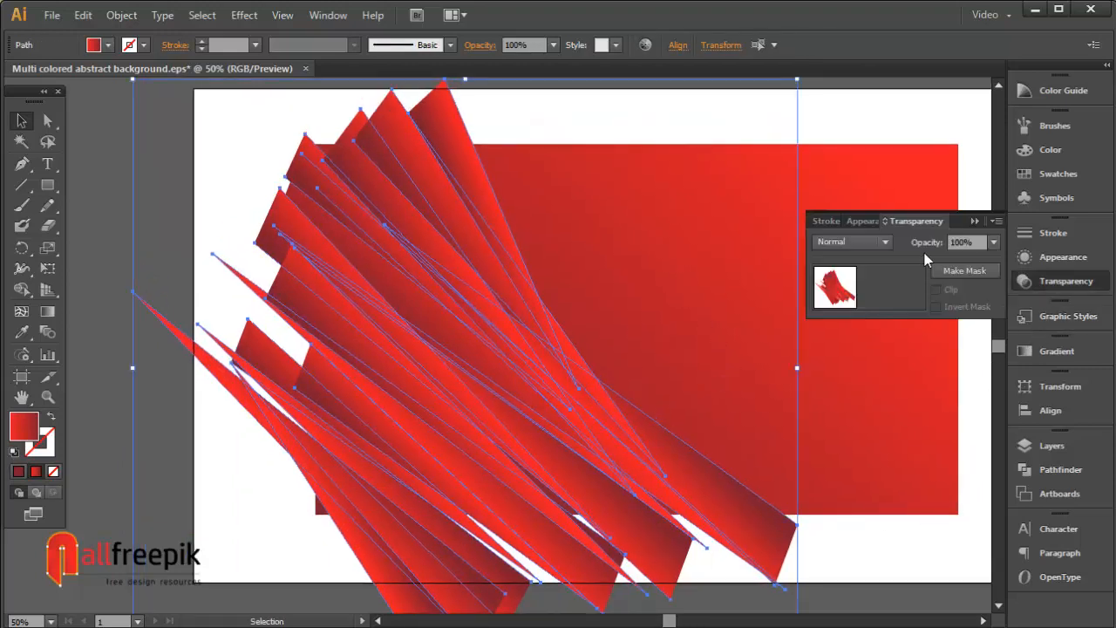
pyautogui.click(864, 244)
pyautogui.click(851, 297)
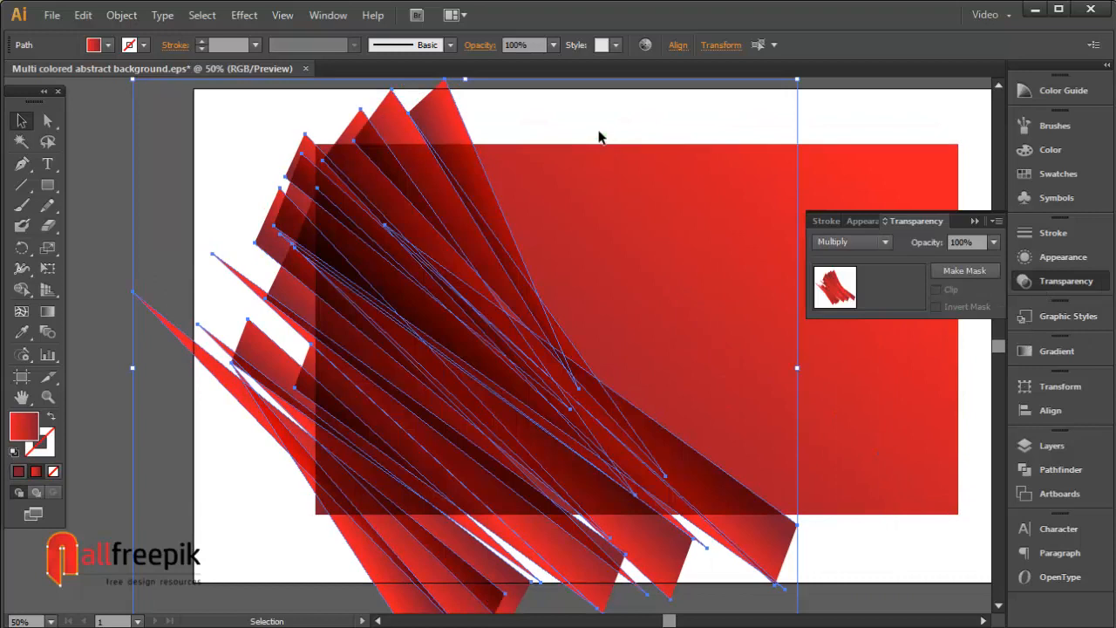
pyautogui.scroll(-2, 599, 137)
pyautogui.click(617, 309)
# Reverse the gradients of the large upper-left triangle and the long flipped triangle crossing the rectangle's lower-left area.
pyautogui.click(424, 191)
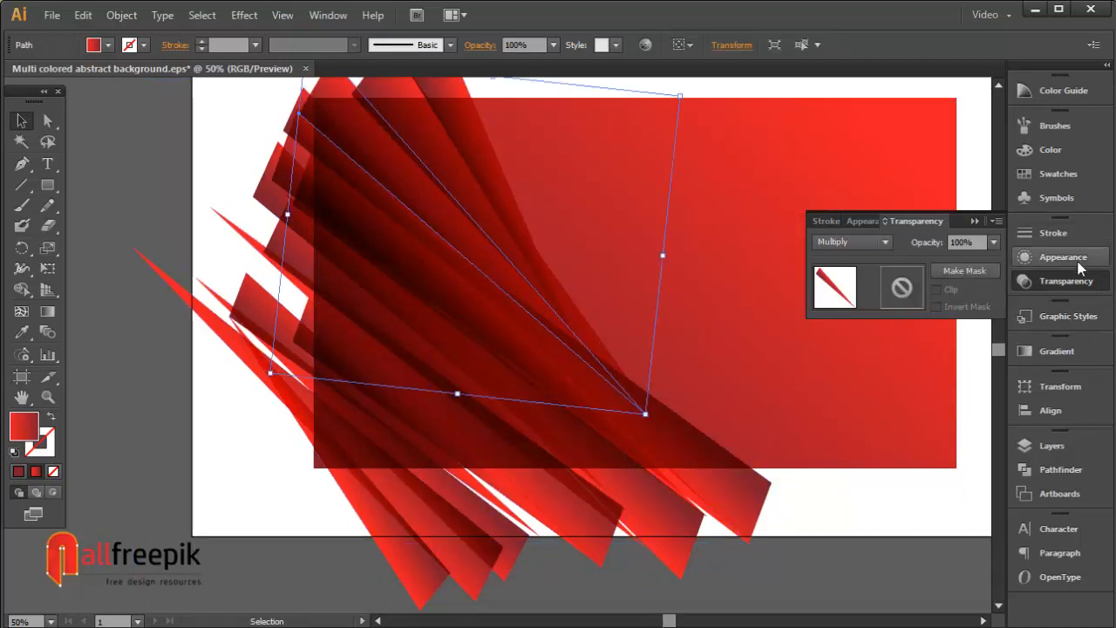
pyautogui.click(1057, 350)
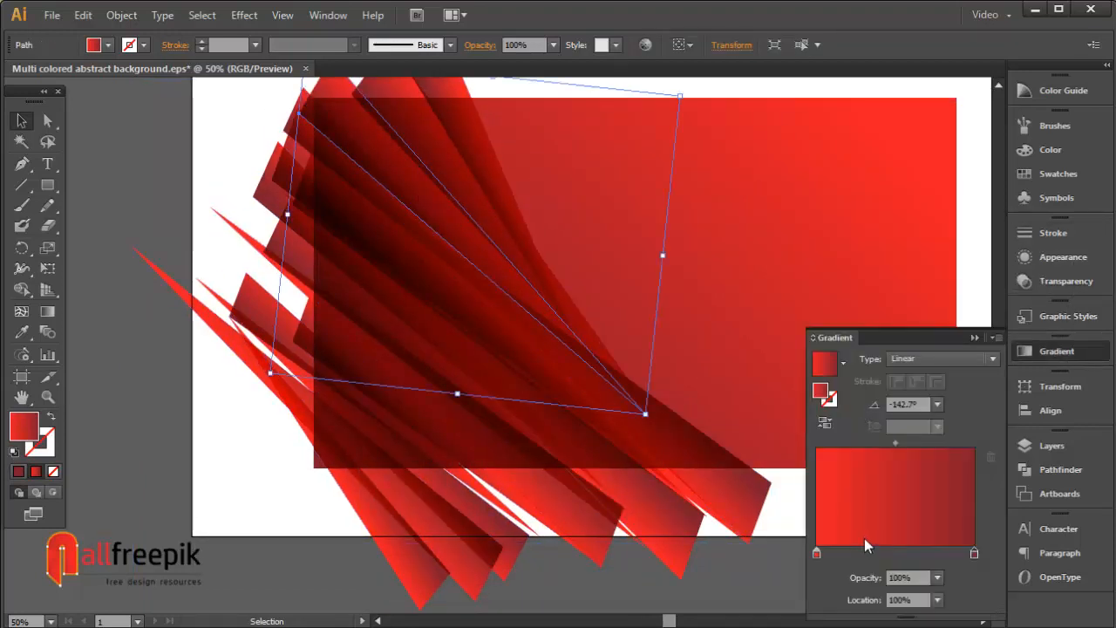
pyautogui.click(825, 422)
pyautogui.click(274, 452)
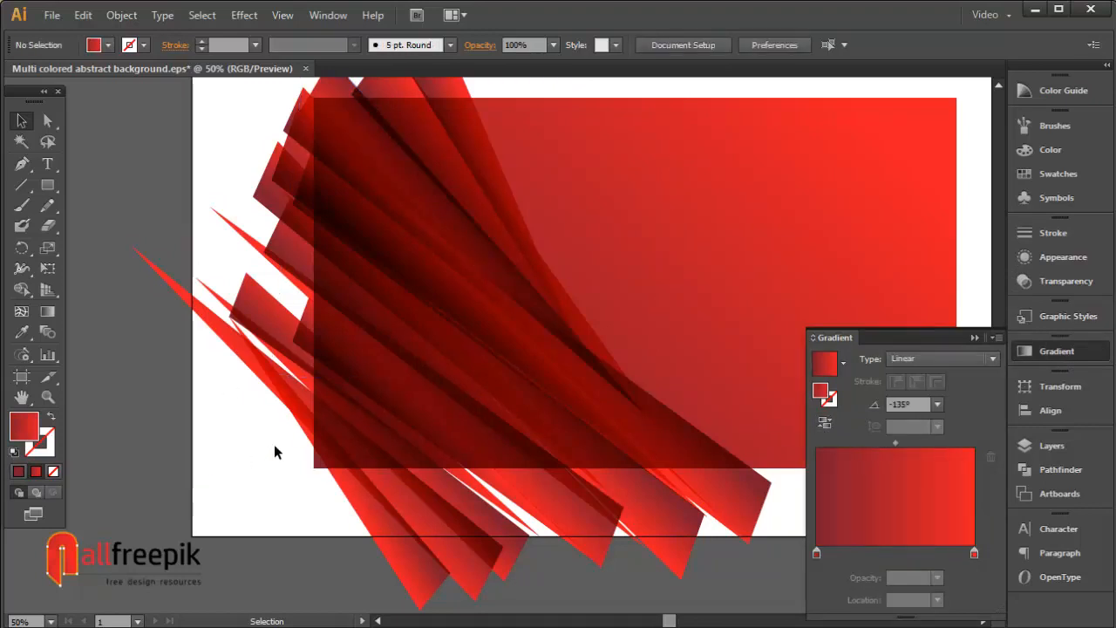
pyautogui.click(401, 373)
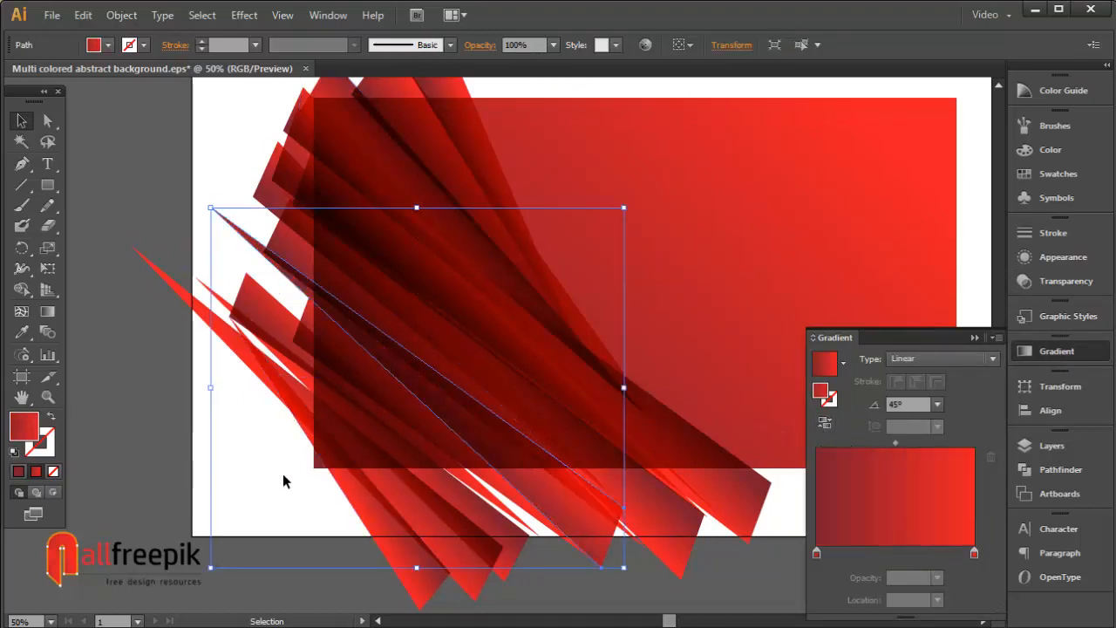
pyautogui.click(254, 484)
pyautogui.click(1028, 354)
pyautogui.press('space')
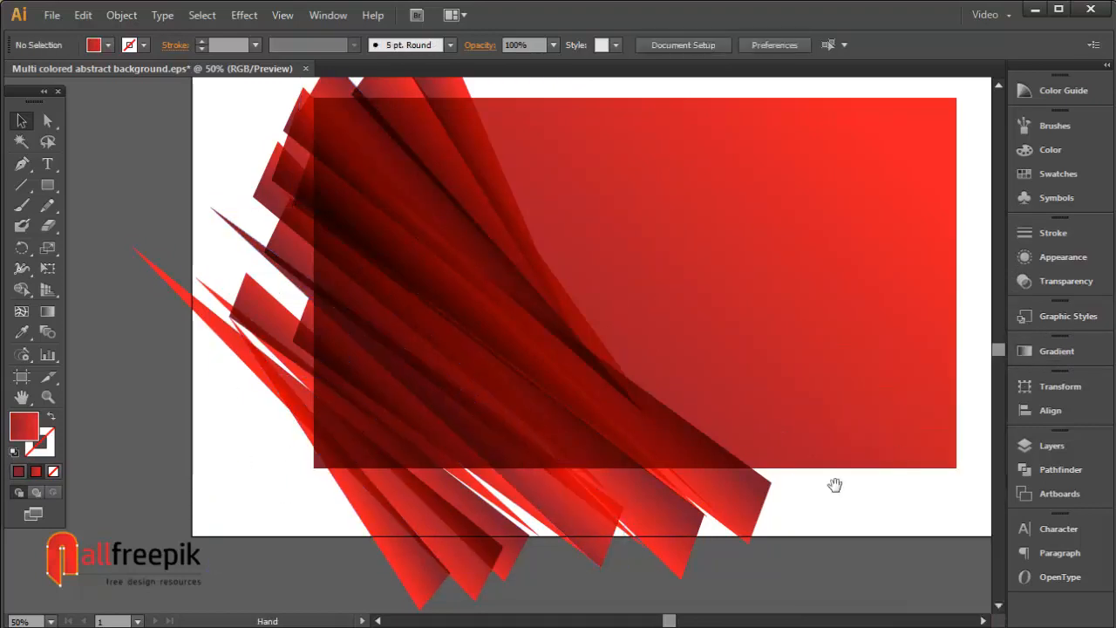
pyautogui.click(517, 488)
# Select all the triangles and stretch them together horizontally, extending them further right across the rectangle.
pyautogui.press('space')
pyautogui.moveTo(549, 272); pyautogui.dragTo(540, 293)
pyautogui.moveTo(610, 248); pyautogui.dragTo(276, 484)
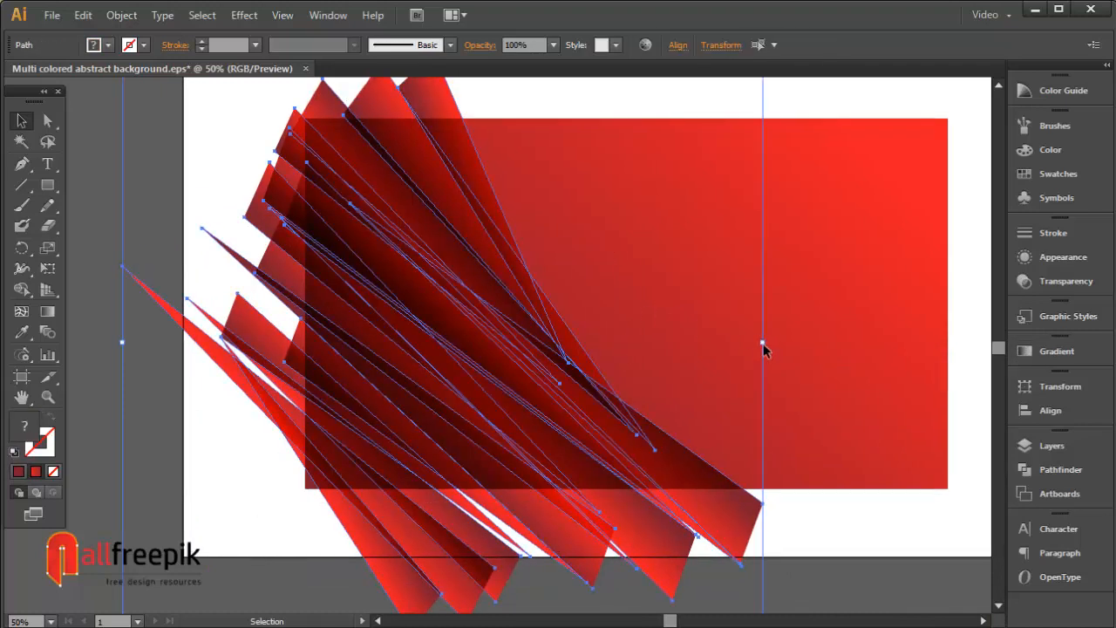
pyautogui.moveTo(764, 349); pyautogui.dragTo(811, 318)
pyautogui.moveTo(604, 398); pyautogui.dragTo(583, 403)
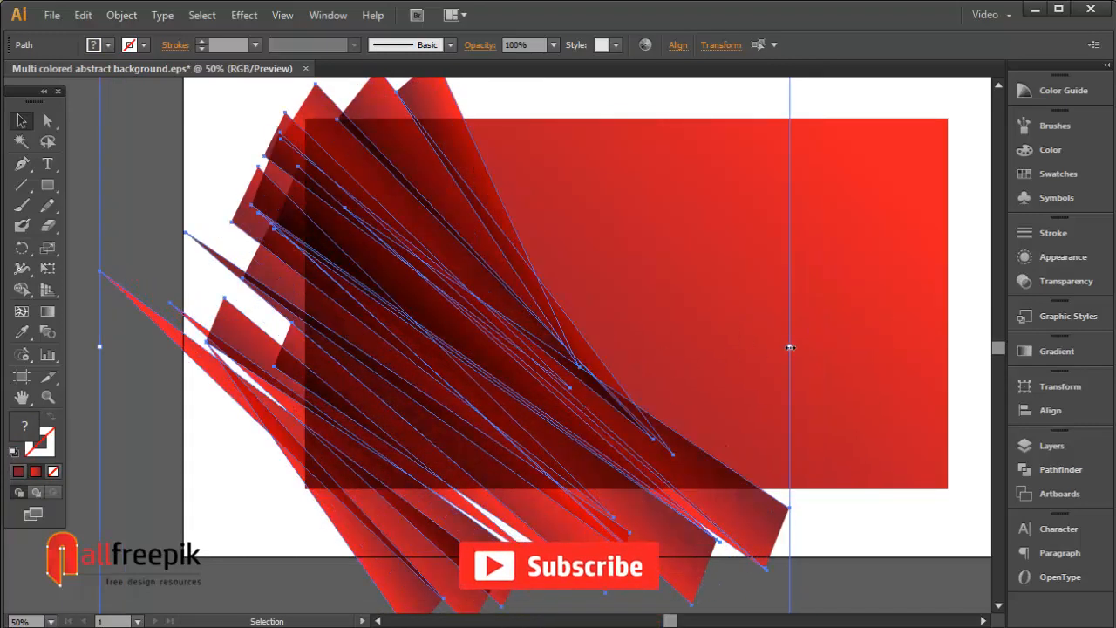
pyautogui.moveTo(787, 343); pyautogui.dragTo(840, 346)
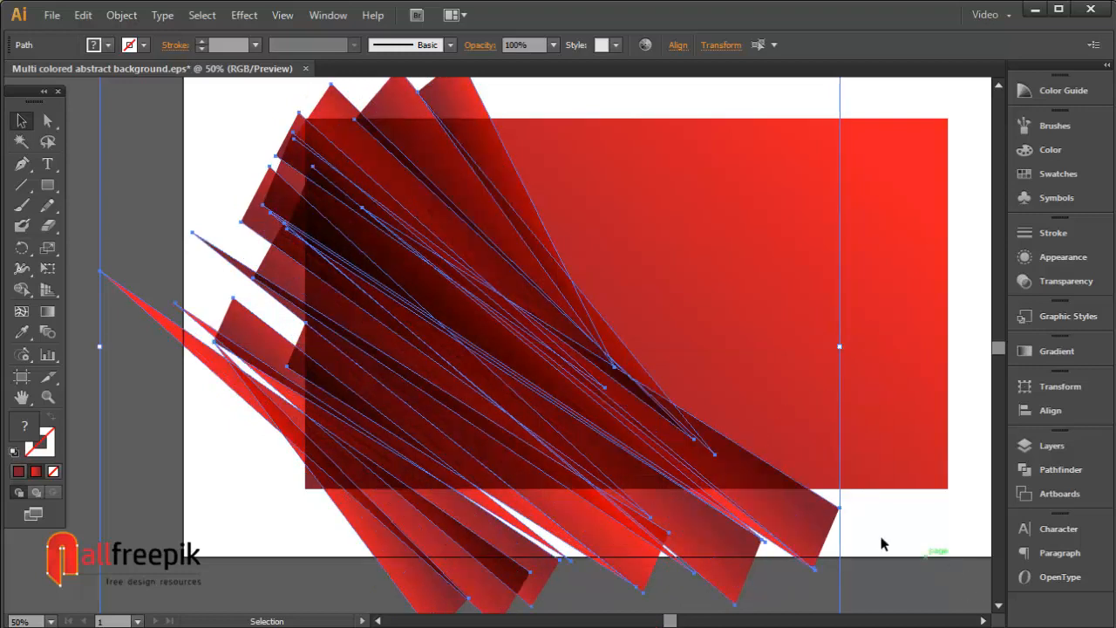
pyautogui.moveTo(750, 493)
pyautogui.mouseDown()
pyautogui.moveTo(724, 482)
pyautogui.moveTo(745, 498)
pyautogui.mouseUp()
pyautogui.click(851, 513)
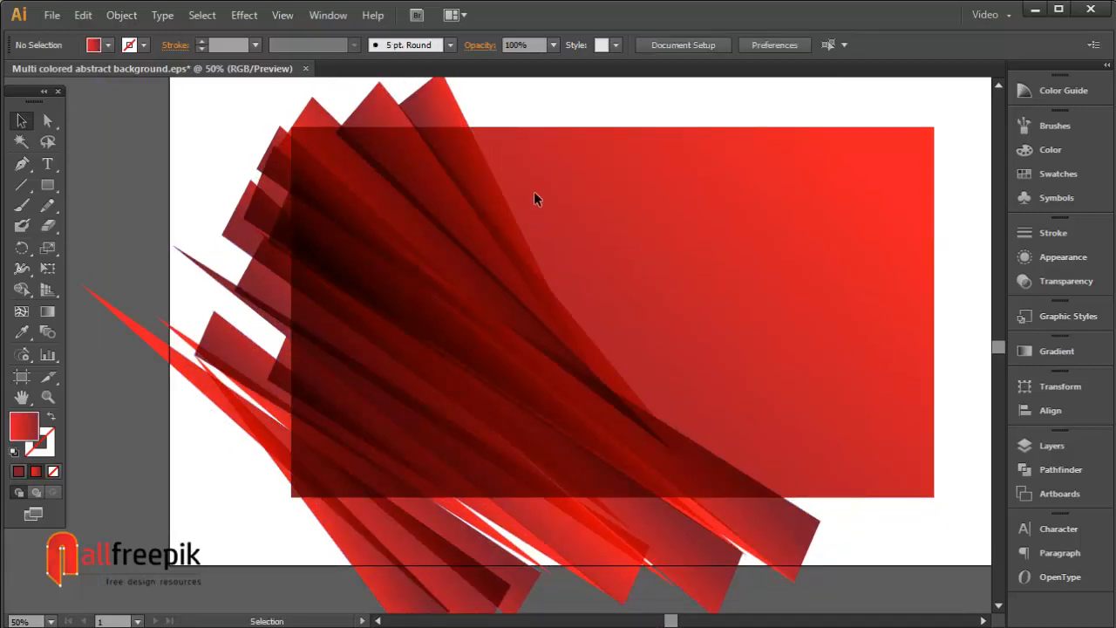
# Duplicate the outermost top triangle slightly to its left and shrink the copy.
pyautogui.moveTo(504, 192); pyautogui.dragTo(464, 198)
pyautogui.moveTo(573, 389); pyautogui.dragTo(528, 317)
pyautogui.click(755, 111)
pyautogui.scroll(1, 753, 130)
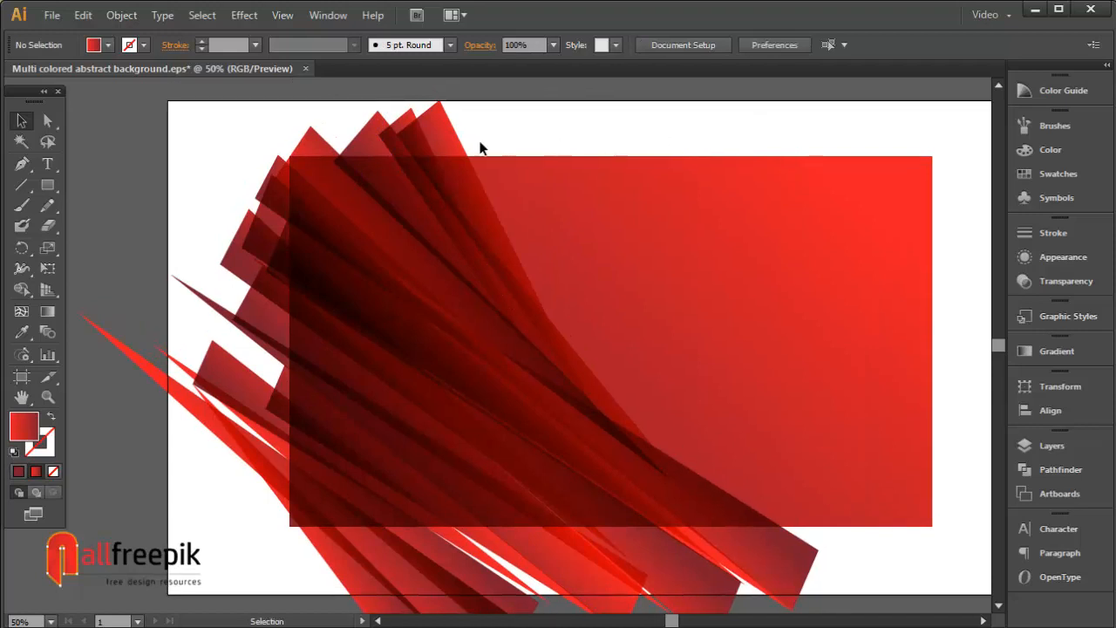
# Rotate the outermost top triangle to a steeper angle, move it slightly up and left, and scale it down.
pyautogui.click(444, 140)
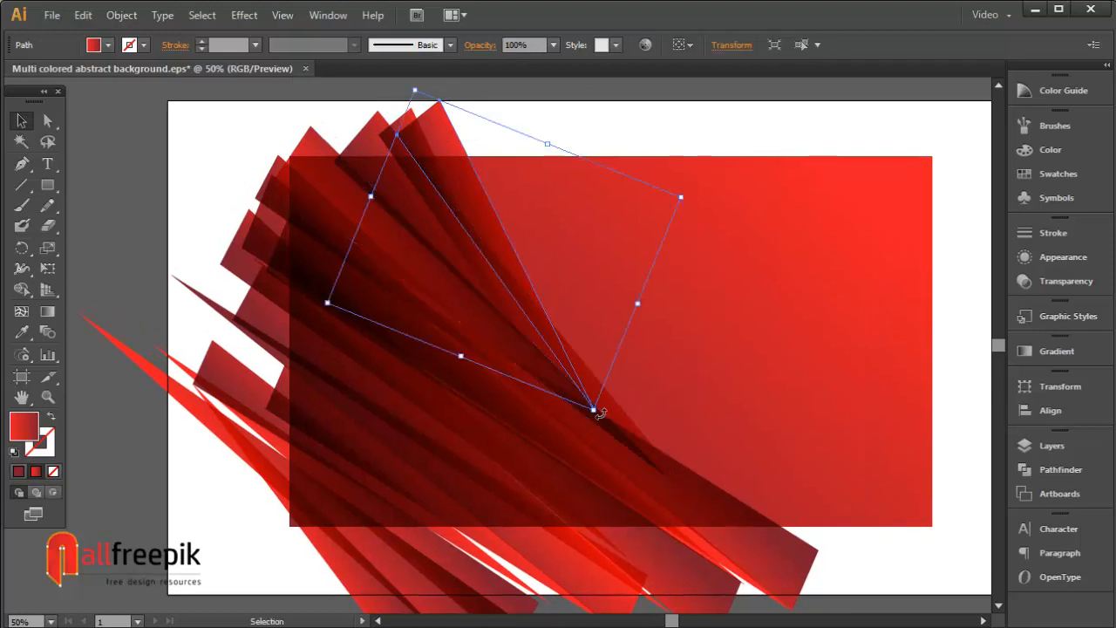
pyautogui.moveTo(600, 414); pyautogui.dragTo(582, 339)
pyautogui.moveTo(482, 176); pyautogui.dragTo(471, 168)
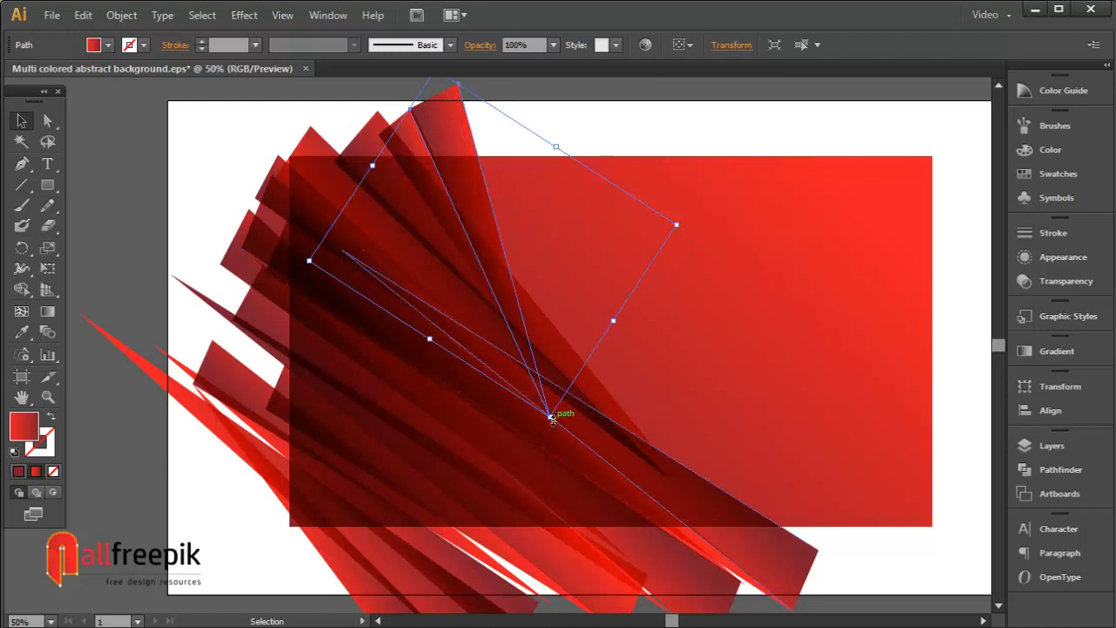
pyautogui.moveTo(551, 417); pyautogui.dragTo(538, 303)
pyautogui.click(625, 123)
# Duplicate the small neighbouring top triangle to the right and lengthen the copy toward the lower right.
pyautogui.moveTo(430, 157); pyautogui.dragTo(456, 152)
pyautogui.click(558, 127)
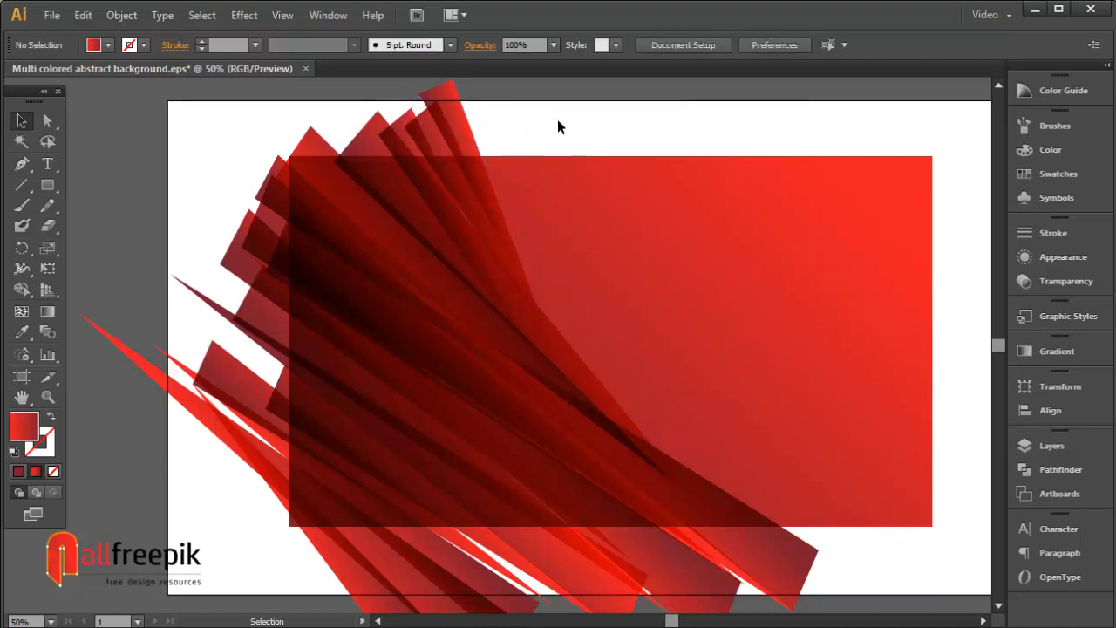
pyautogui.moveTo(557, 127); pyautogui.dragTo(567, 144)
pyautogui.click(436, 146)
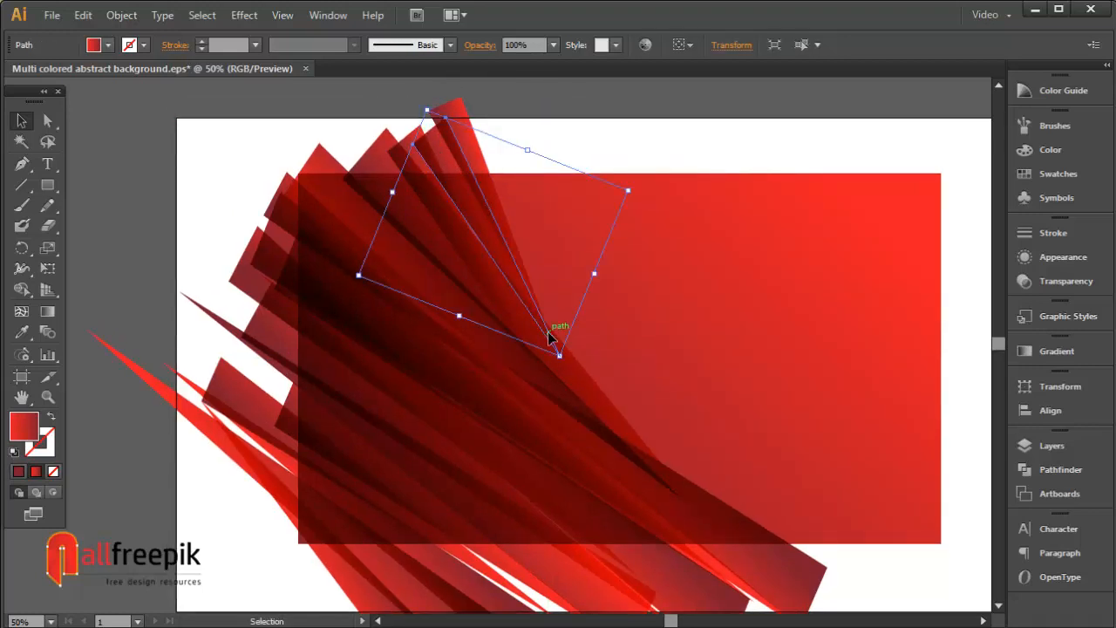
pyautogui.moveTo(558, 356); pyautogui.dragTo(623, 438)
pyautogui.click(618, 139)
pyautogui.press('space')
pyautogui.moveTo(619, 139); pyautogui.dragTo(615, 146)
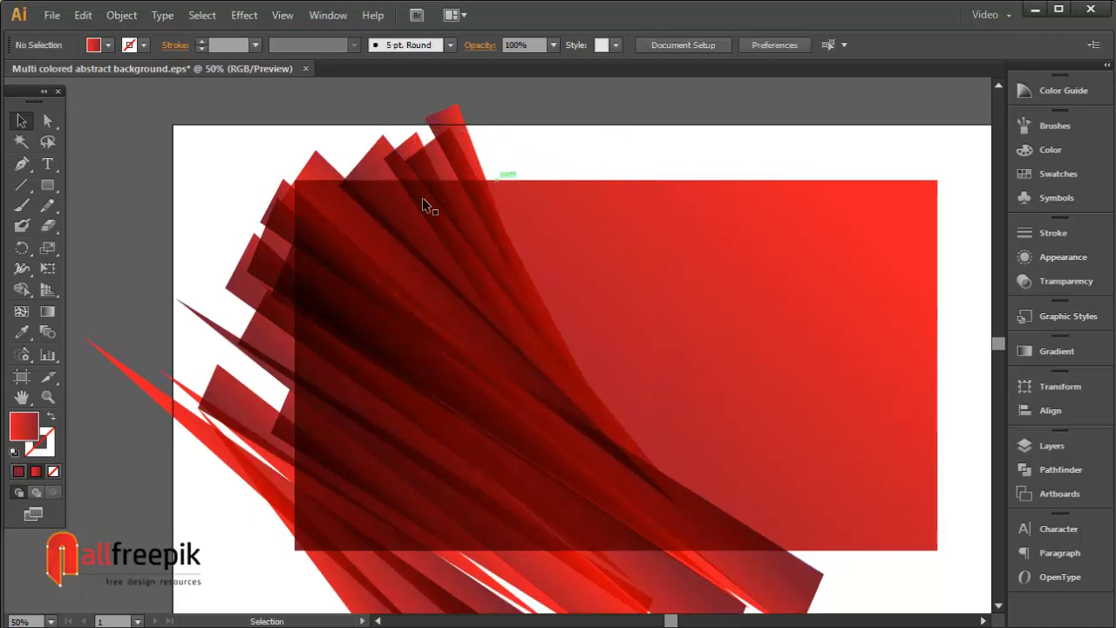
# Duplicate the large upper-left triangle, flip the copy end for end and enlarge it past the rectangle's lower-right edge.
pyautogui.click(320, 185)
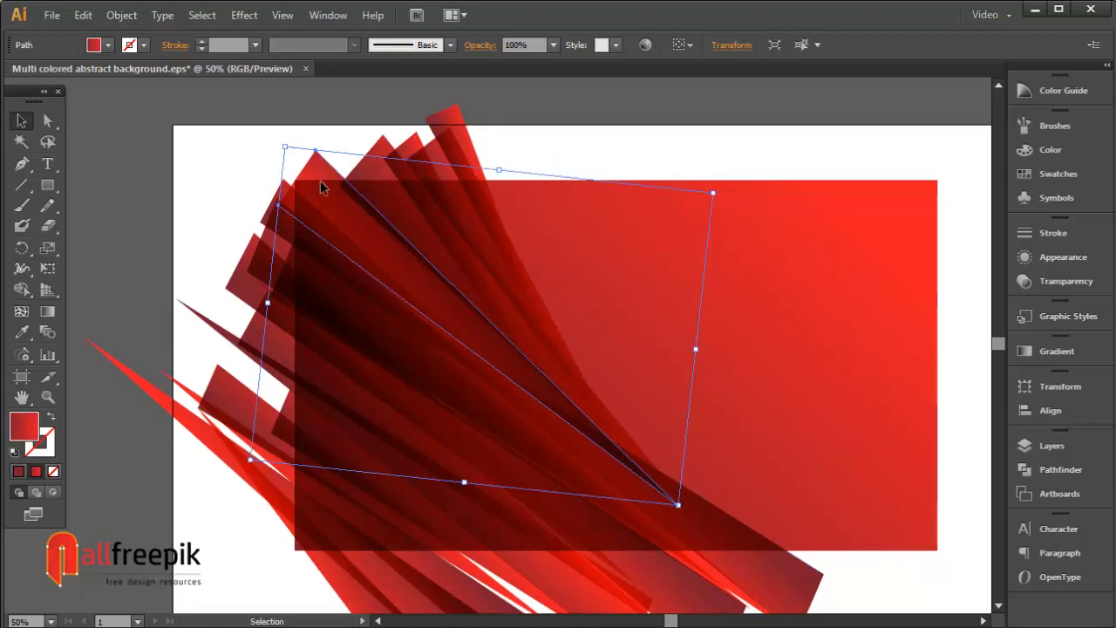
pyautogui.moveTo(321, 186); pyautogui.dragTo(301, 196)
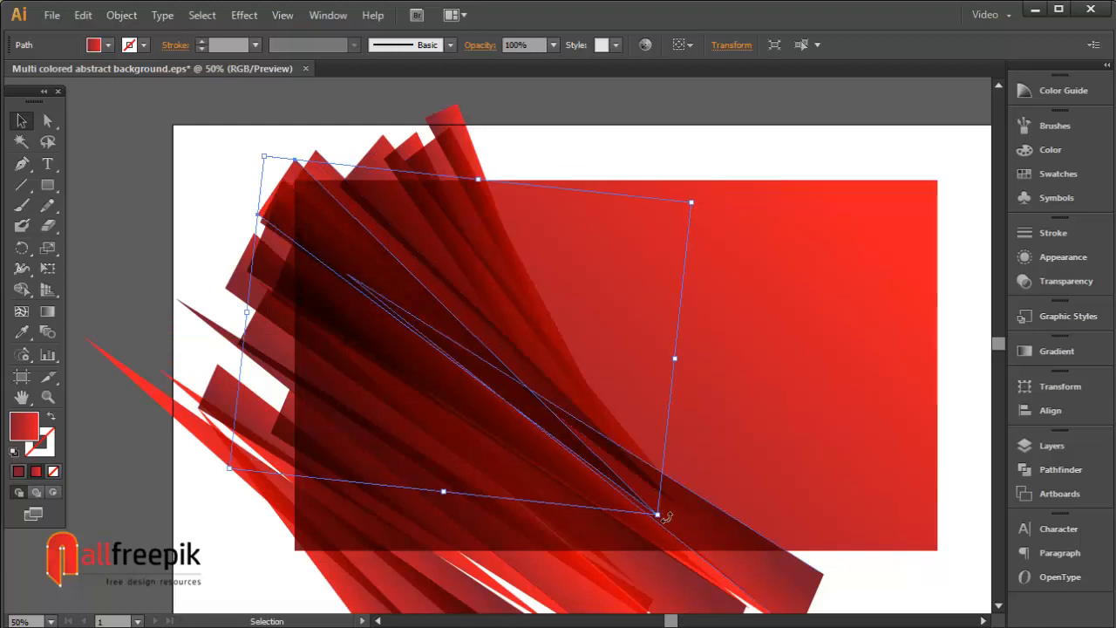
pyautogui.moveTo(665, 518); pyautogui.dragTo(330, 238)
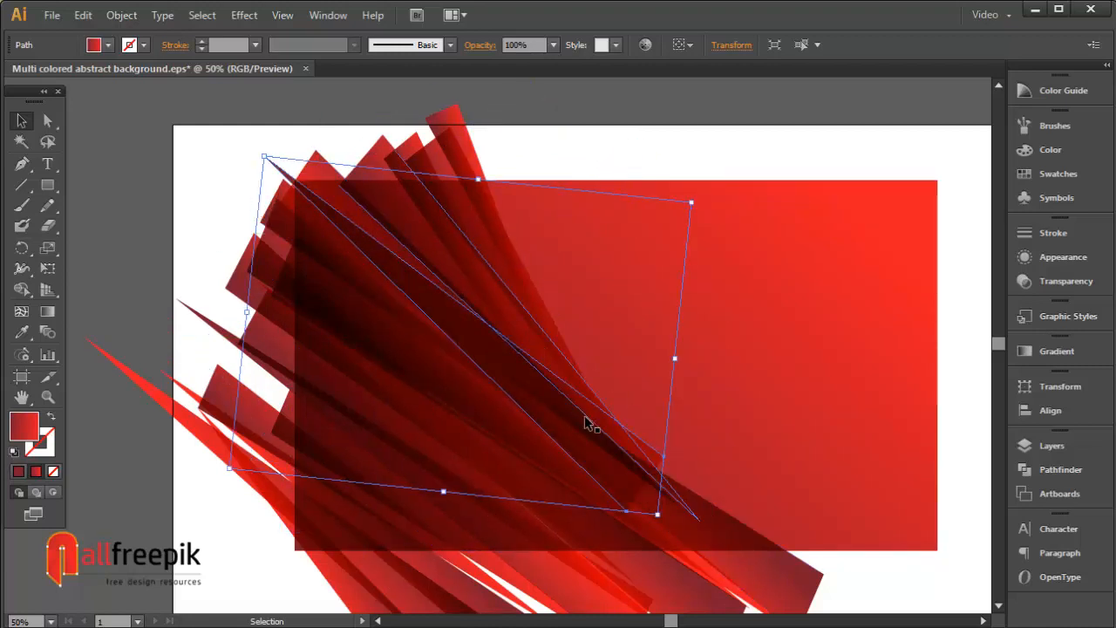
pyautogui.moveTo(586, 425); pyautogui.dragTo(842, 521)
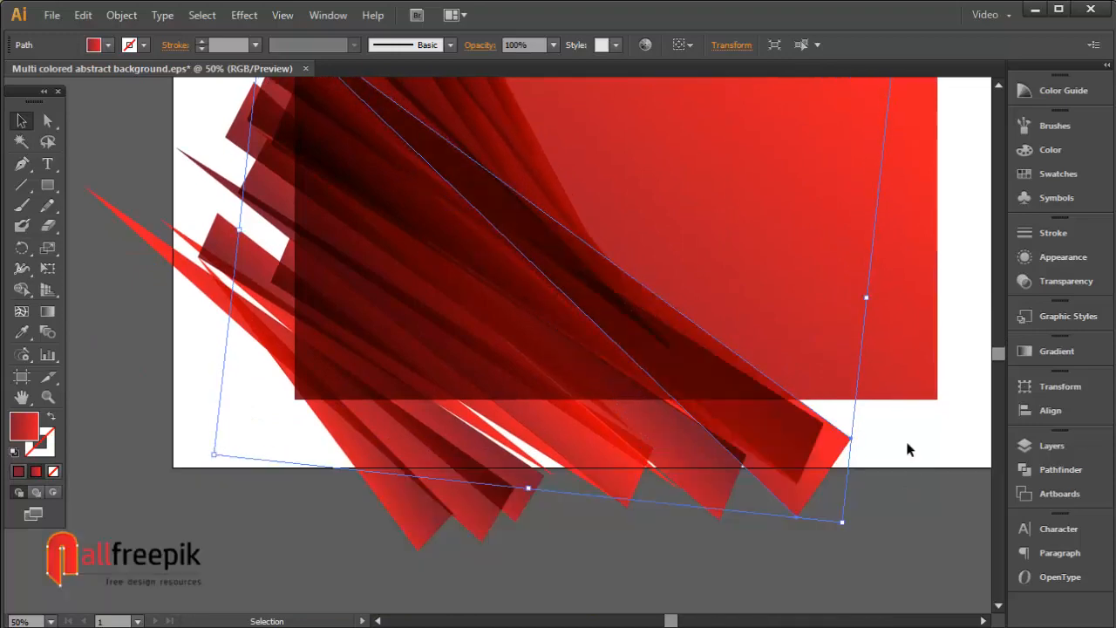
pyautogui.click(906, 444)
pyautogui.press('space')
pyautogui.moveTo(895, 445); pyautogui.dragTo(857, 548)
# Select the overlapping triangles across the rectangle and group them.
pyautogui.moveTo(688, 294); pyautogui.dragTo(240, 553)
pyautogui.press('space')
pyautogui.moveTo(483, 562); pyautogui.dragTo(488, 522)
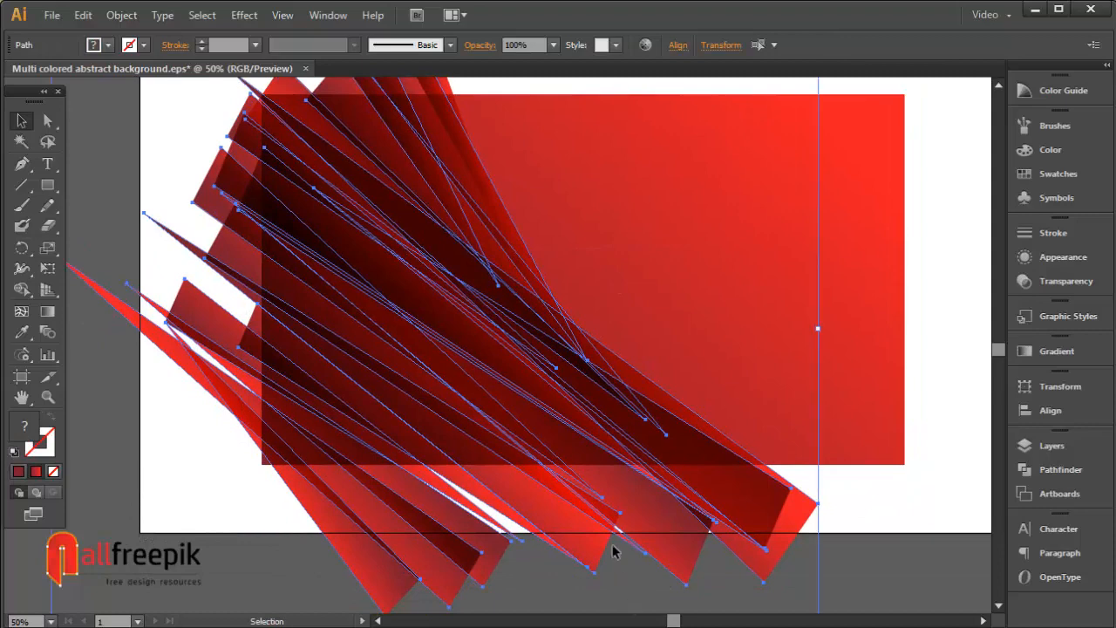
pyautogui.click(122, 15)
pyautogui.click(145, 79)
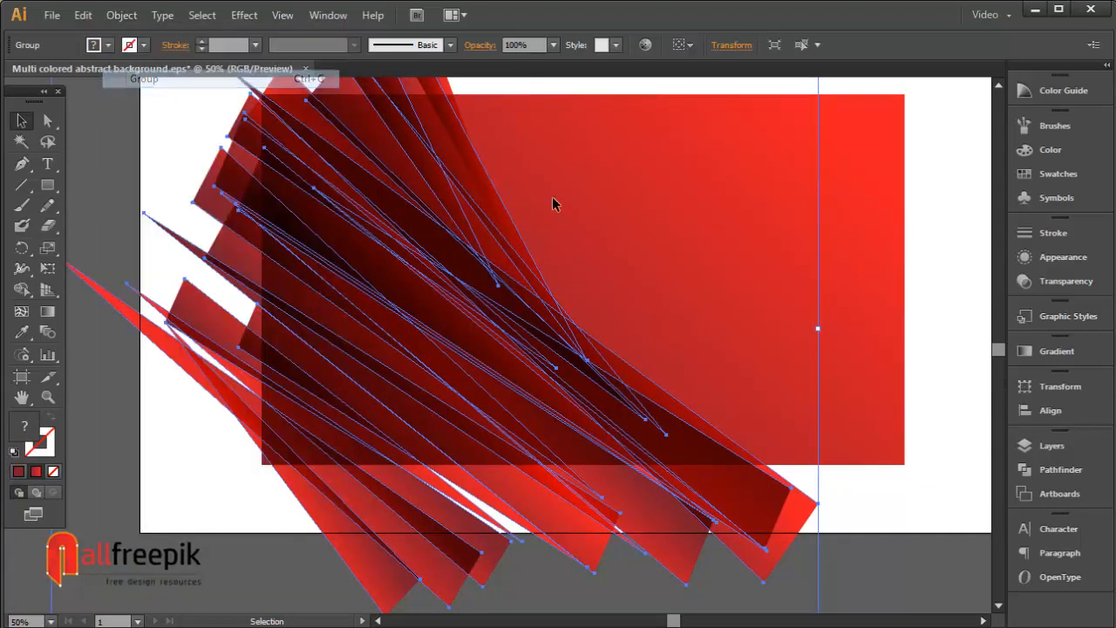
pyautogui.moveTo(503, 385); pyautogui.dragTo(504, 392)
pyautogui.click(668, 389)
pyautogui.press('space')
pyautogui.moveTo(681, 341)
pyautogui.mouseDown()
pyautogui.moveTo(667, 433)
pyautogui.moveTo(674, 326)
pyautogui.mouseUp()
# Extend the pointed tip of the triangle below the rectangle's lower middle edge about 23 pt right and 12 pt down.
pyautogui.click(48, 120)
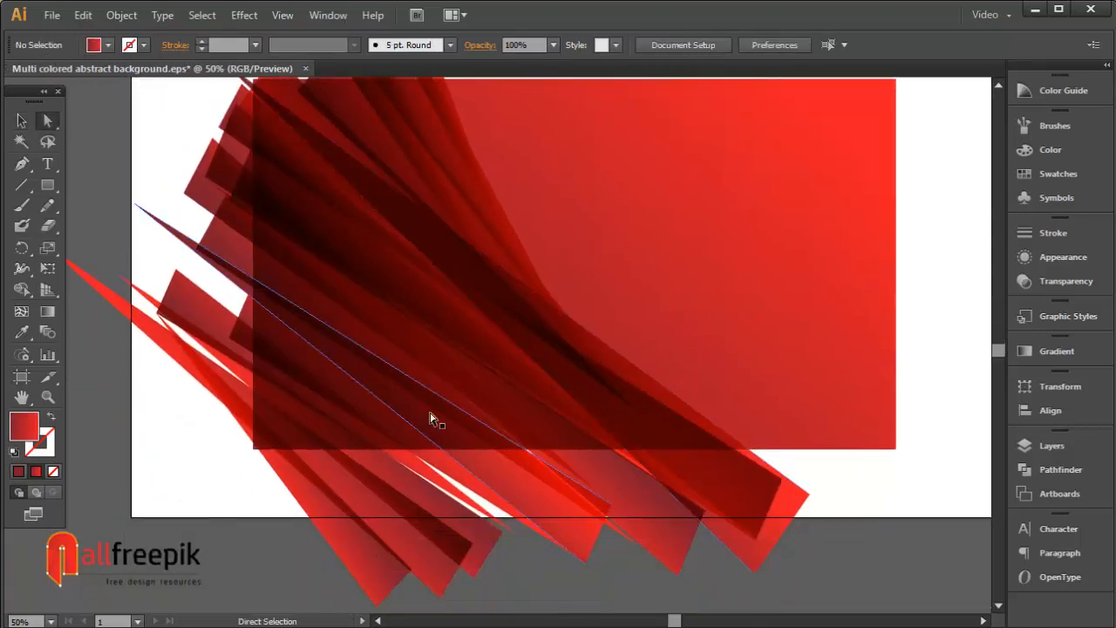
pyautogui.click(585, 517)
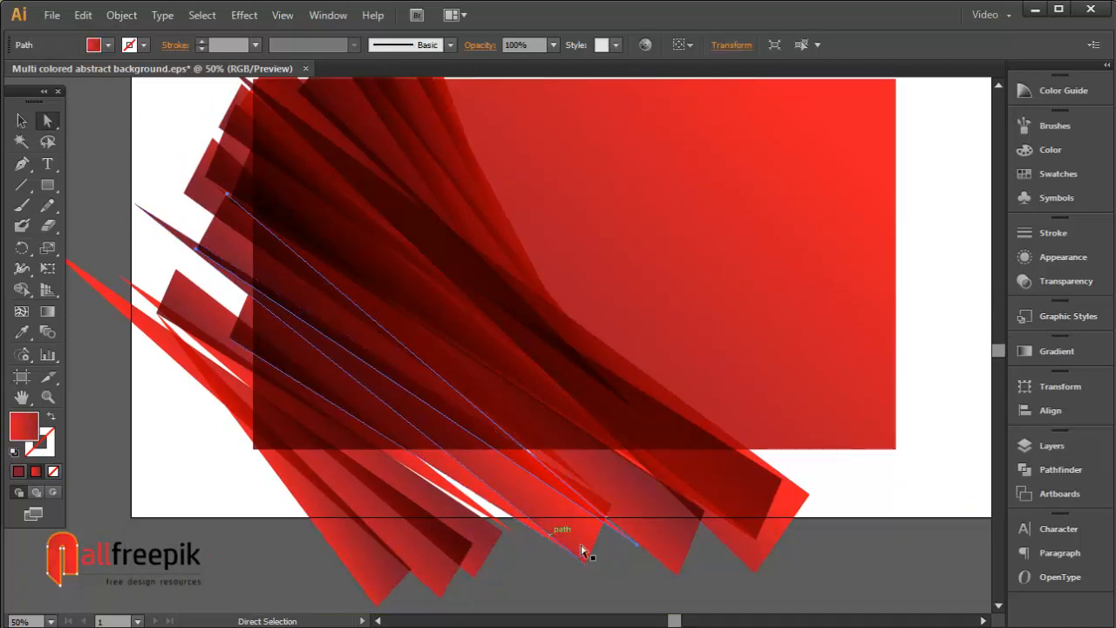
pyautogui.click(627, 555)
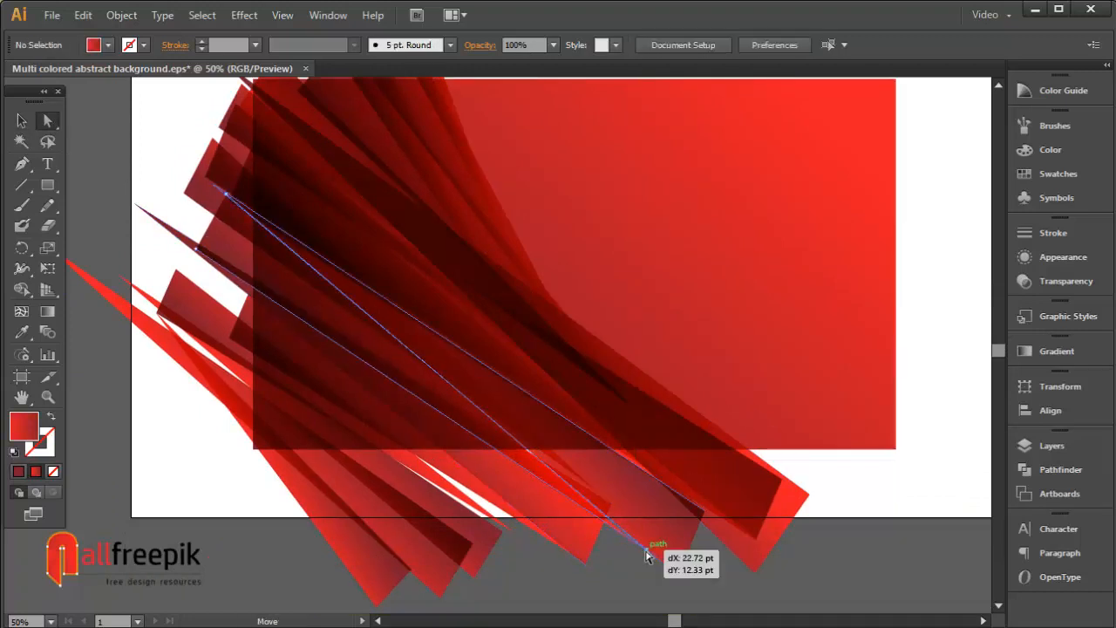
pyautogui.click(641, 553)
pyautogui.click(750, 596)
pyautogui.click(21, 121)
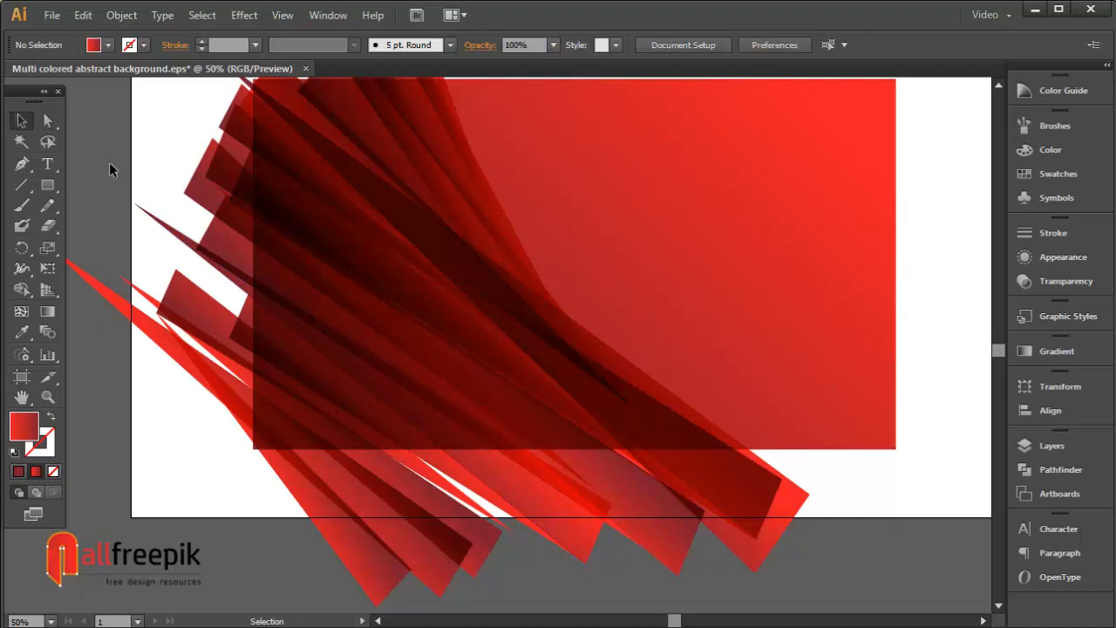
# Stretch the triangle group slightly wider to the right.
pyautogui.click(449, 234)
pyautogui.moveTo(452, 231); pyautogui.dragTo(389, 294)
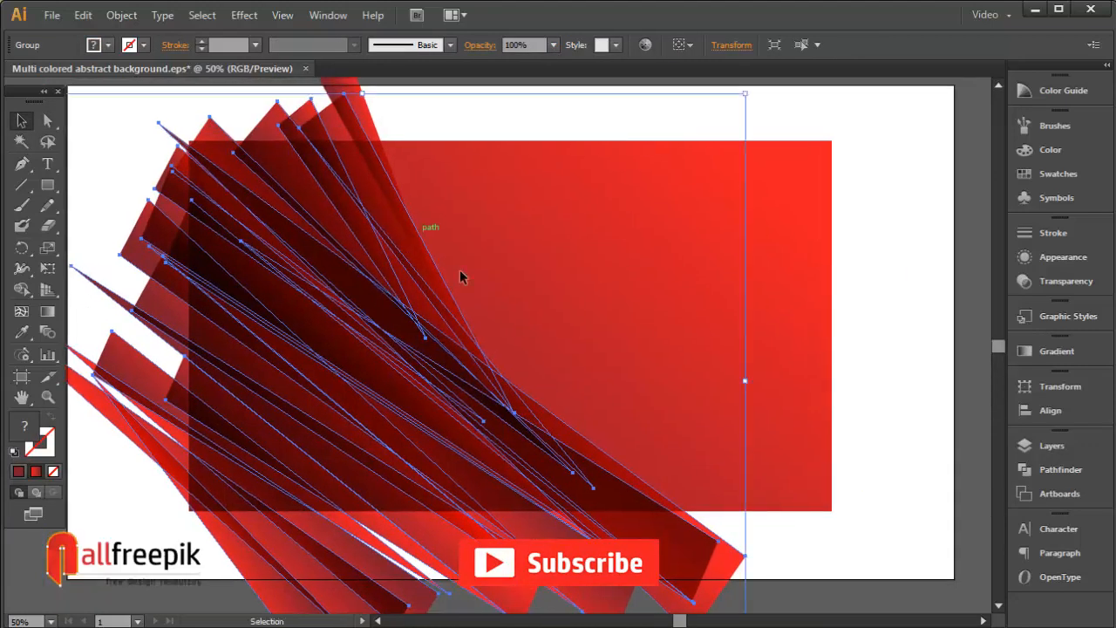
pyautogui.moveTo(746, 381); pyautogui.dragTo(761, 379)
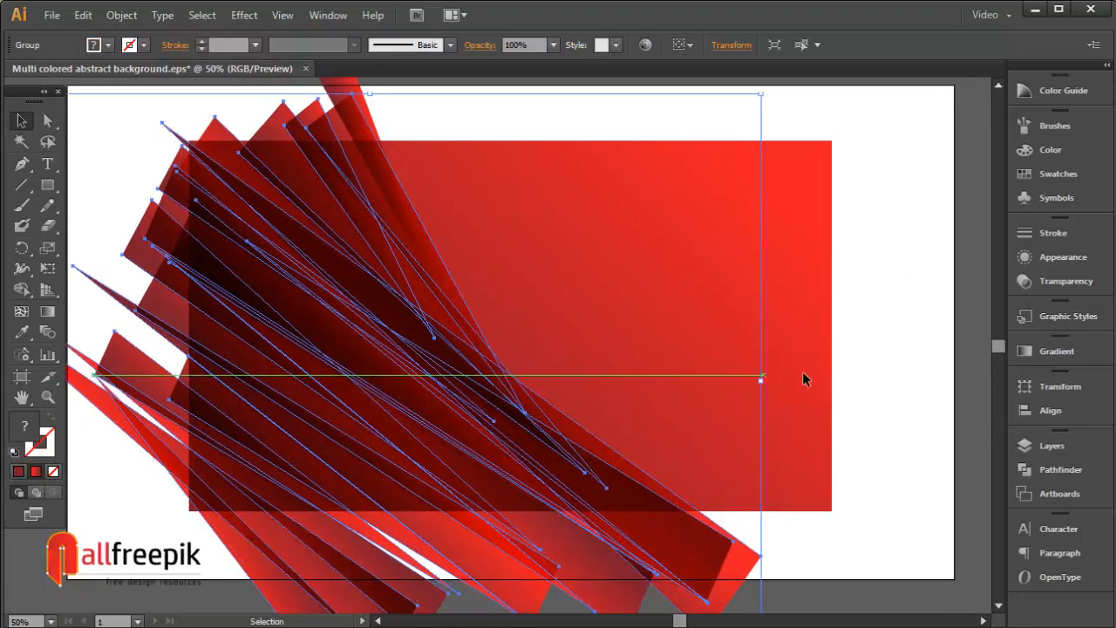
pyautogui.click(749, 310)
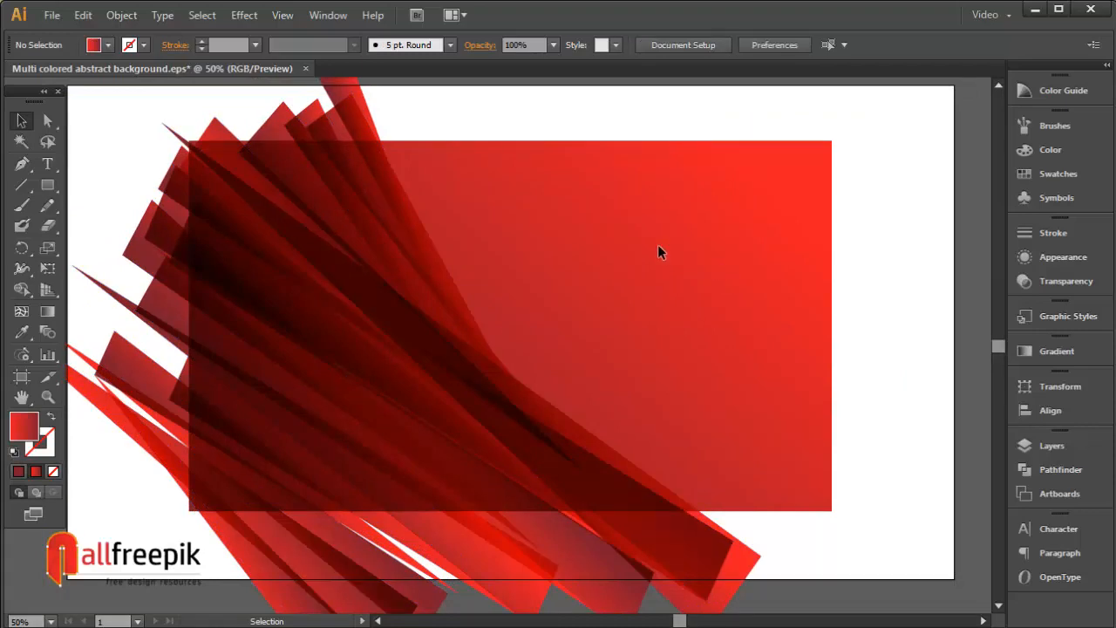
# Copy the triangle group and paste the copy in front of the original.
pyautogui.click(406, 279)
pyautogui.click(83, 15)
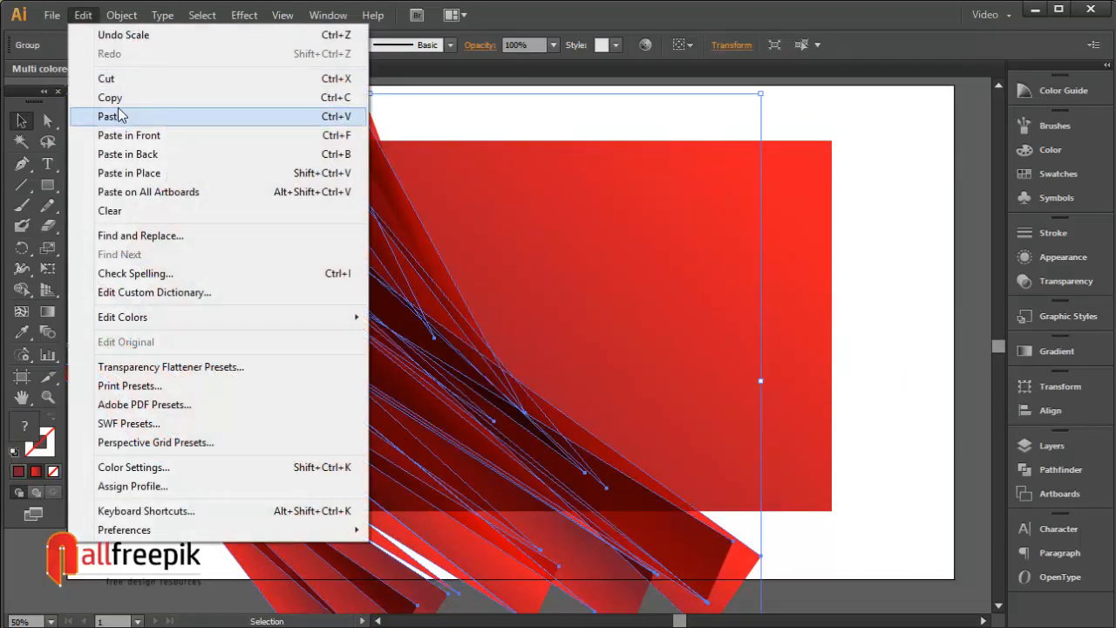
pyautogui.click(119, 116)
pyautogui.click(83, 15)
pyautogui.click(153, 136)
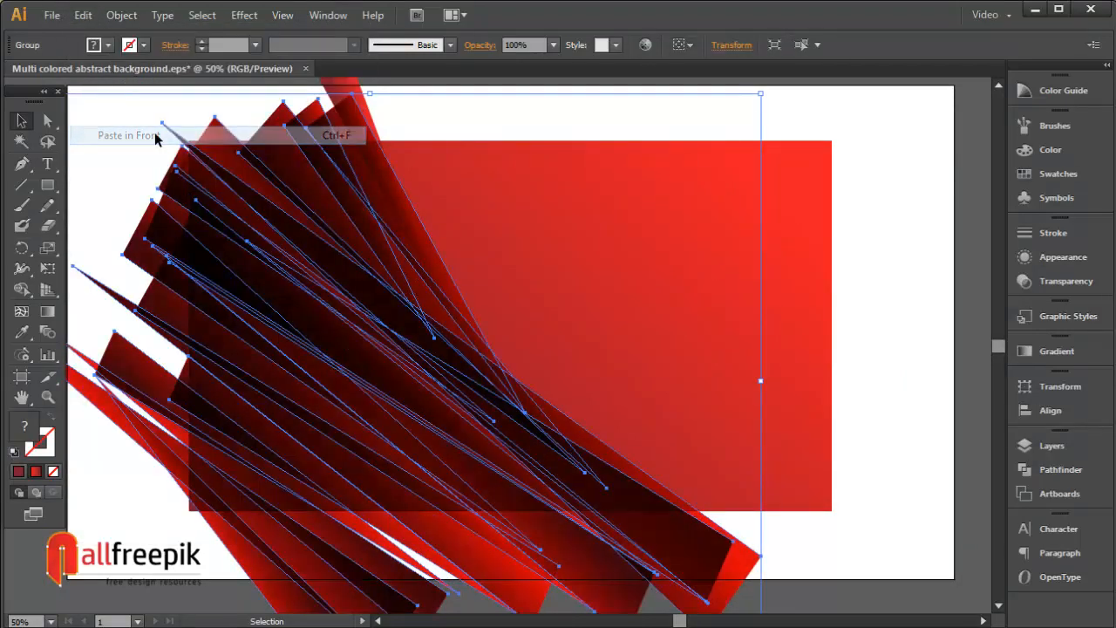
# Set the blend mode of the pasted triangle group to Screen.
pyautogui.click(1060, 281)
pyautogui.click(876, 239)
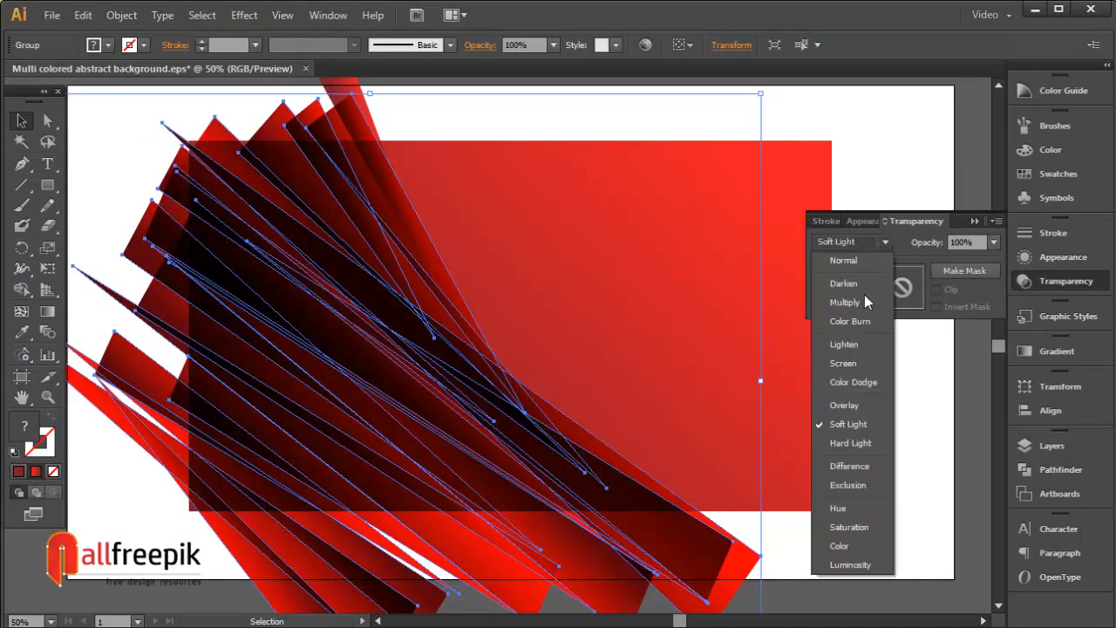
pyautogui.click(866, 301)
pyautogui.click(866, 402)
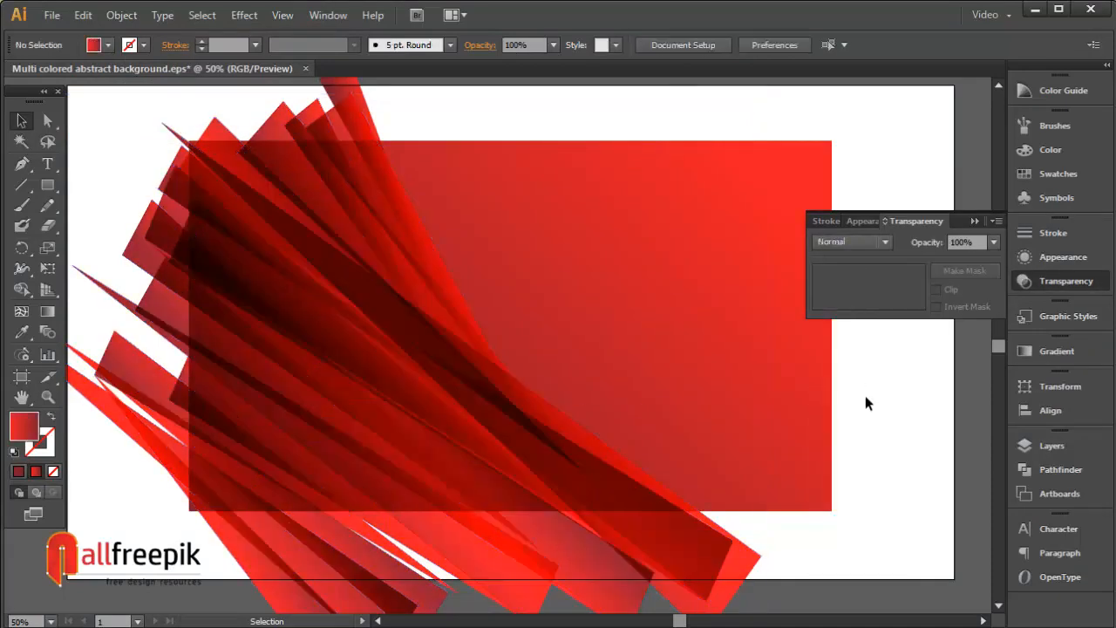
# Rotate the Screen-blended triangle group slightly clockwise so it is offset from the group beneath.
pyautogui.scroll(1, 723, 270)
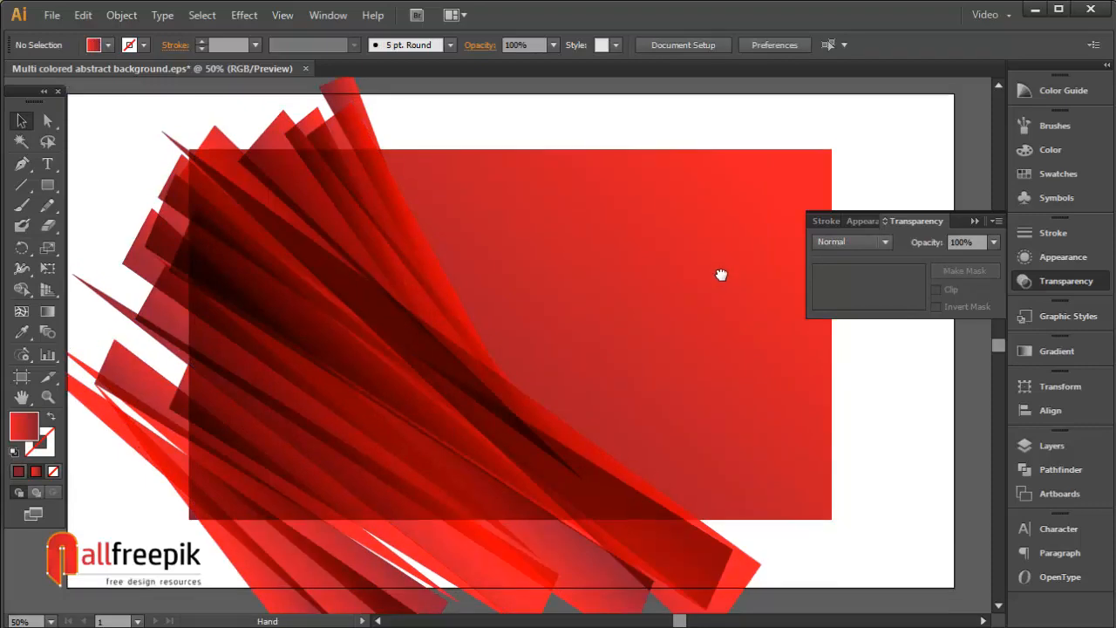
pyautogui.click(384, 287)
pyautogui.scroll(-5, 413, 294)
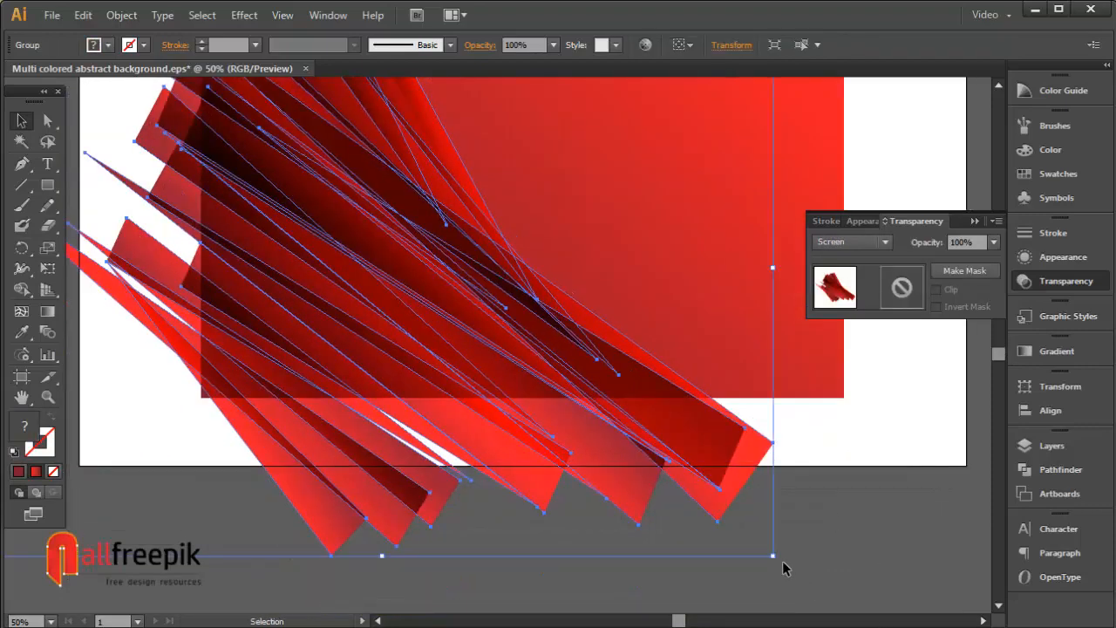
pyautogui.moveTo(774, 563); pyautogui.dragTo(728, 586)
pyautogui.click(814, 477)
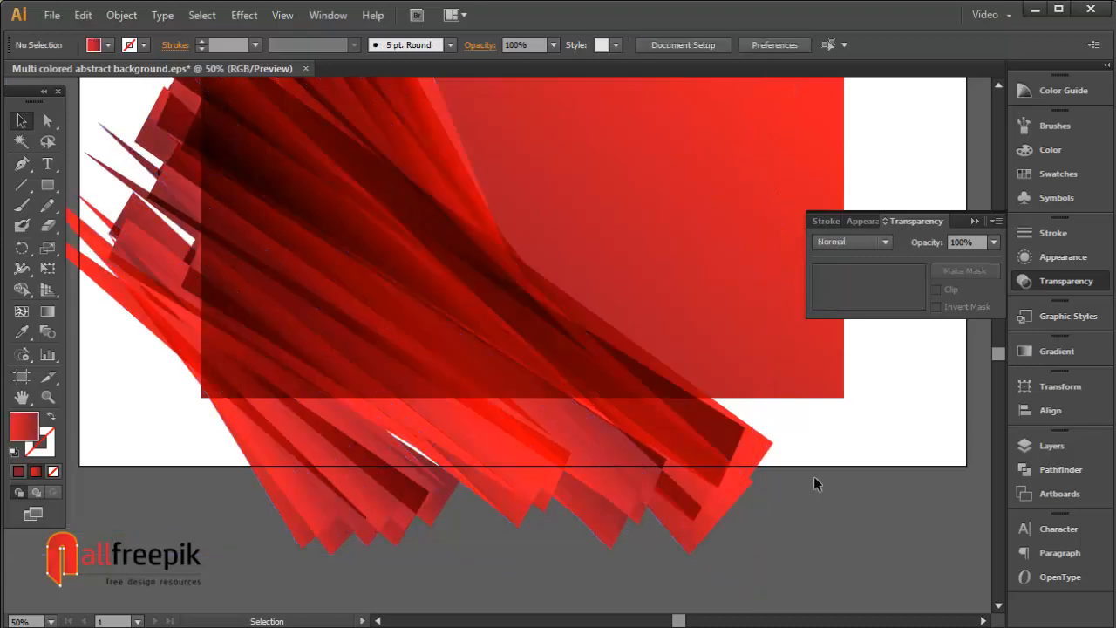
# Unlock all locked objects so the red gradient background rectangle can be edited.
pyautogui.moveTo(815, 478); pyautogui.dragTo(839, 608)
pyautogui.moveTo(404, 312); pyautogui.dragTo(359, 281)
pyautogui.scroll(-1, 398, 317)
pyautogui.click(872, 503)
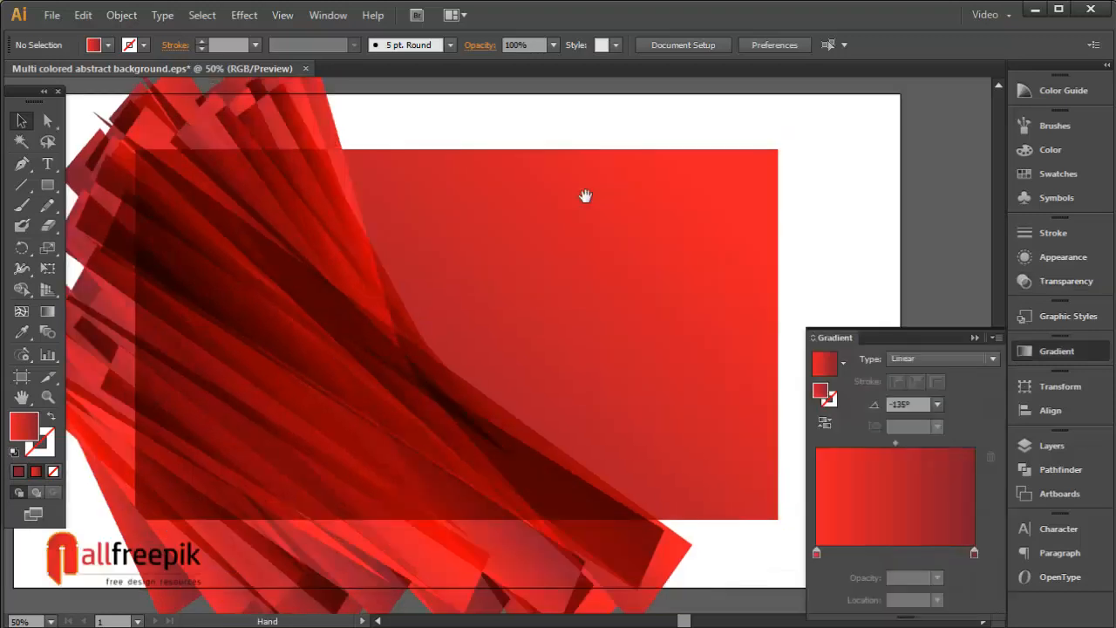
pyautogui.click(48, 185)
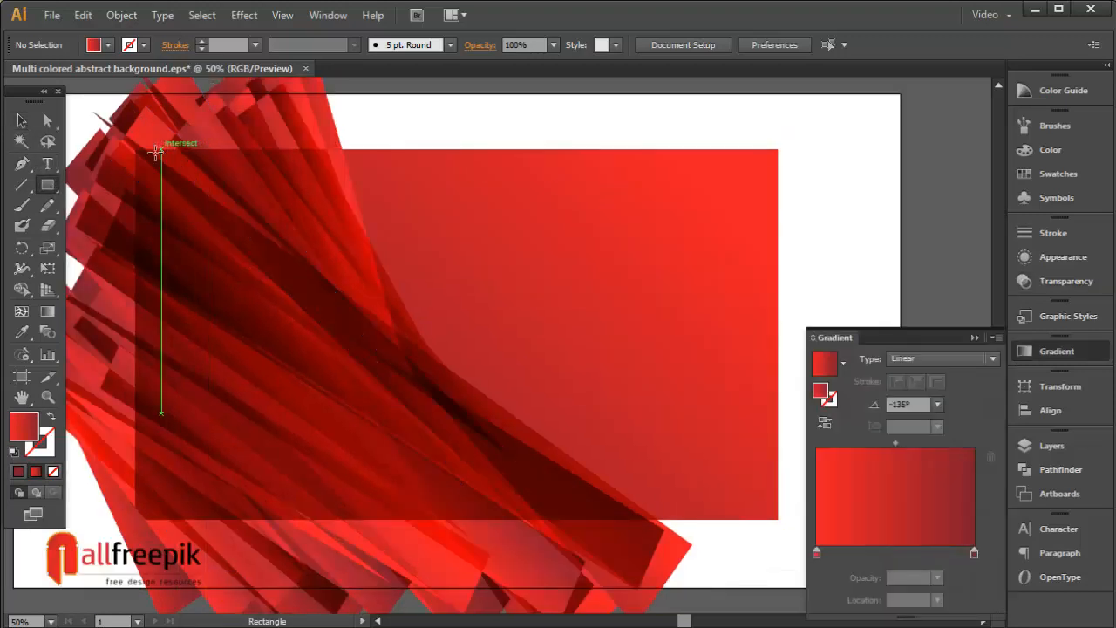
pyautogui.click(21, 121)
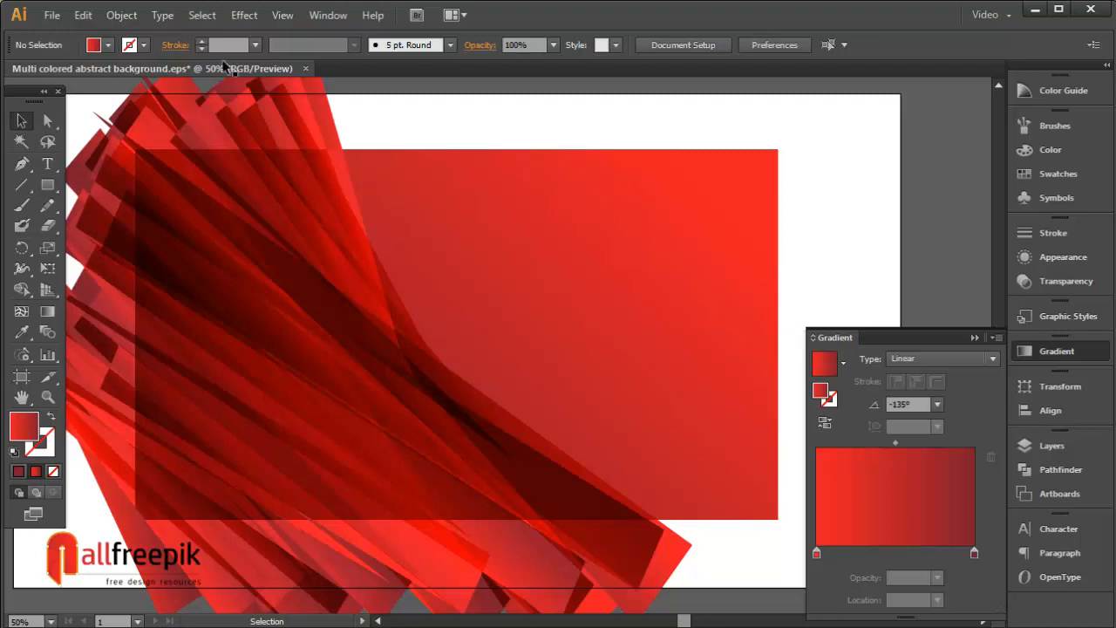
pyautogui.click(121, 15)
pyautogui.click(209, 135)
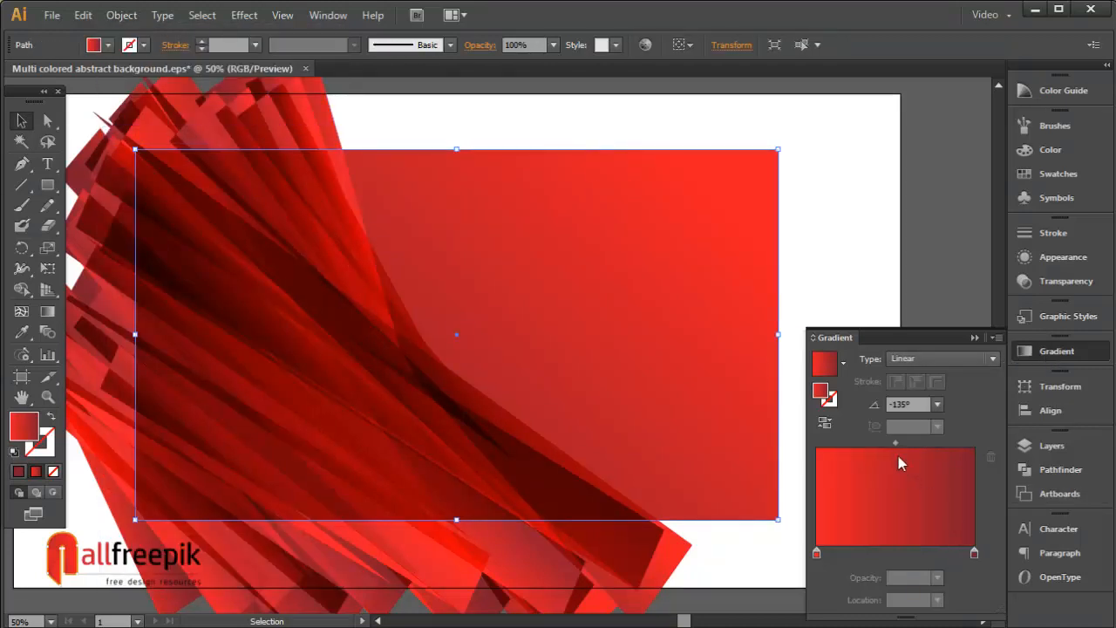
# Move the background gradient's dark stop to location 79.03% and shift the gradient midpoint toward the bright red stop.
pyautogui.moveTo(895, 443); pyautogui.dragTo(875, 443)
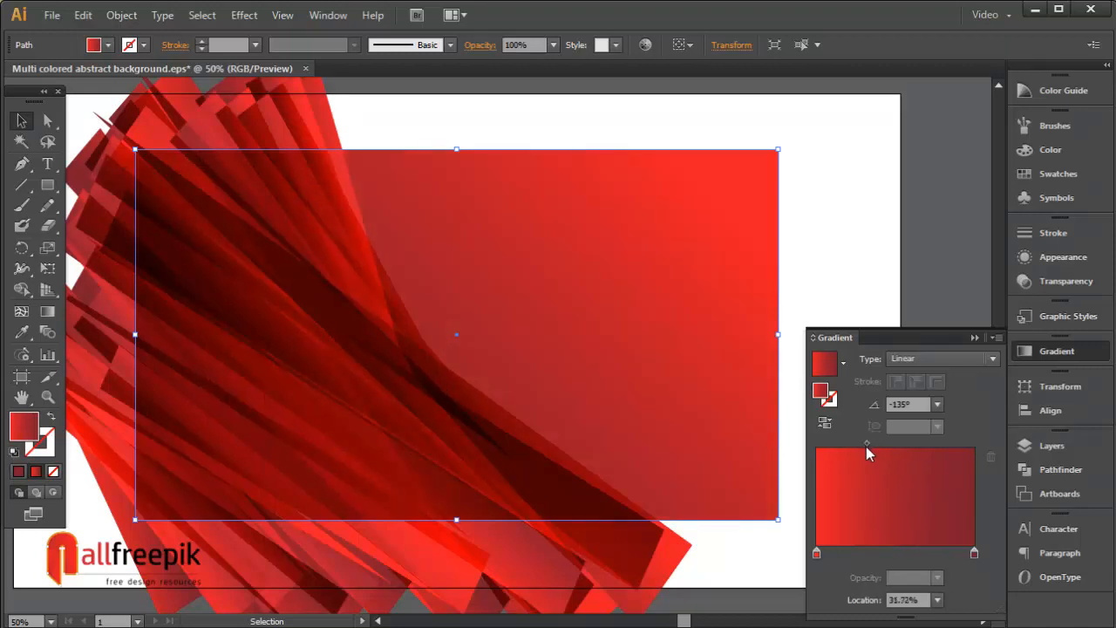
pyautogui.moveTo(974, 561); pyautogui.dragTo(941, 562)
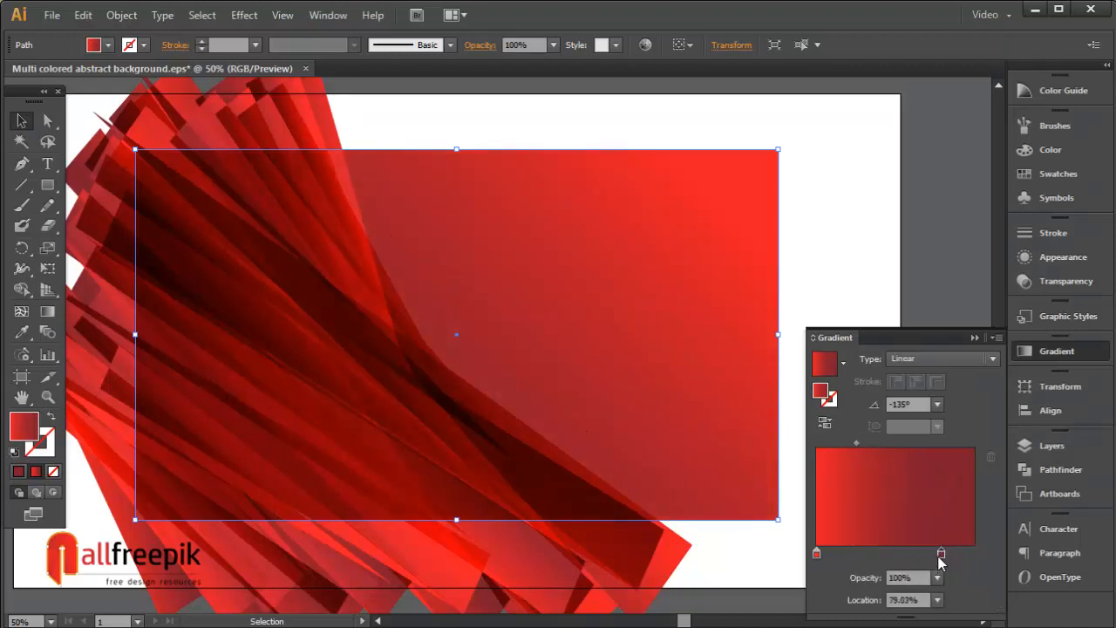
pyautogui.moveTo(858, 443); pyautogui.dragTo(873, 444)
# Recolour the background gradient's dark stop to R 117, G 0, B 1 and move it to location 66.67%.
pyautogui.doubleClick(941, 553)
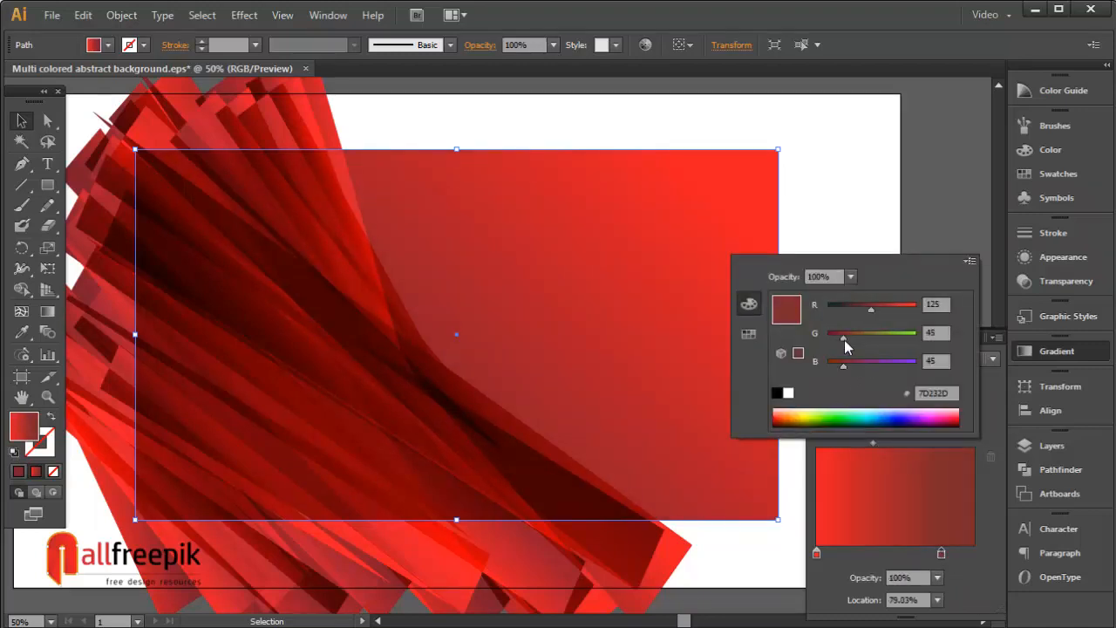
pyautogui.click(961, 423)
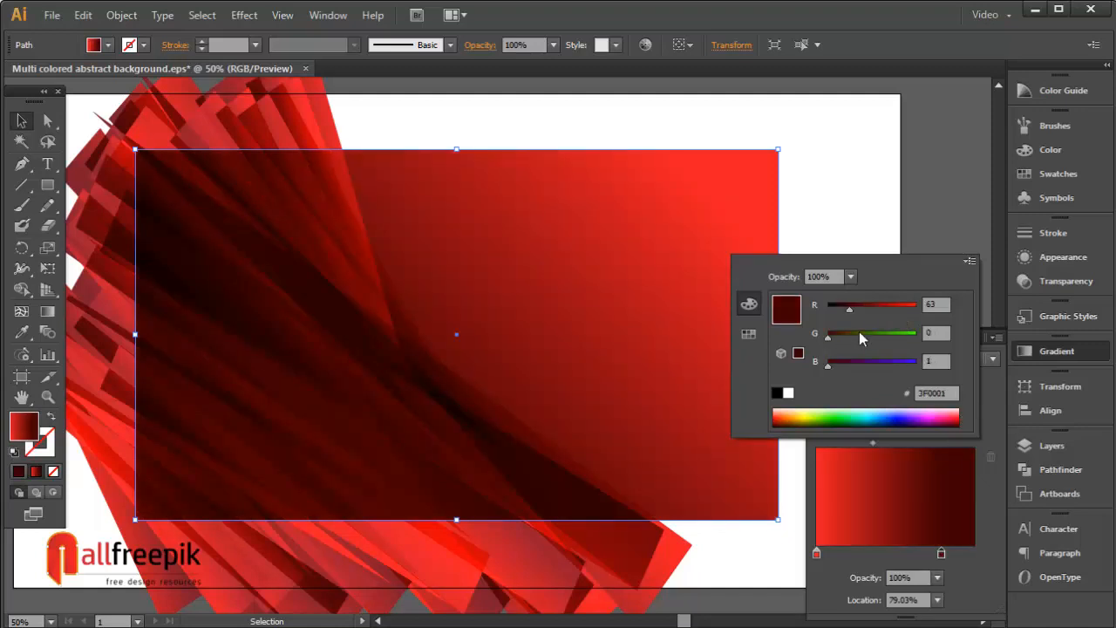
pyautogui.moveTo(852, 311); pyautogui.dragTo(869, 305)
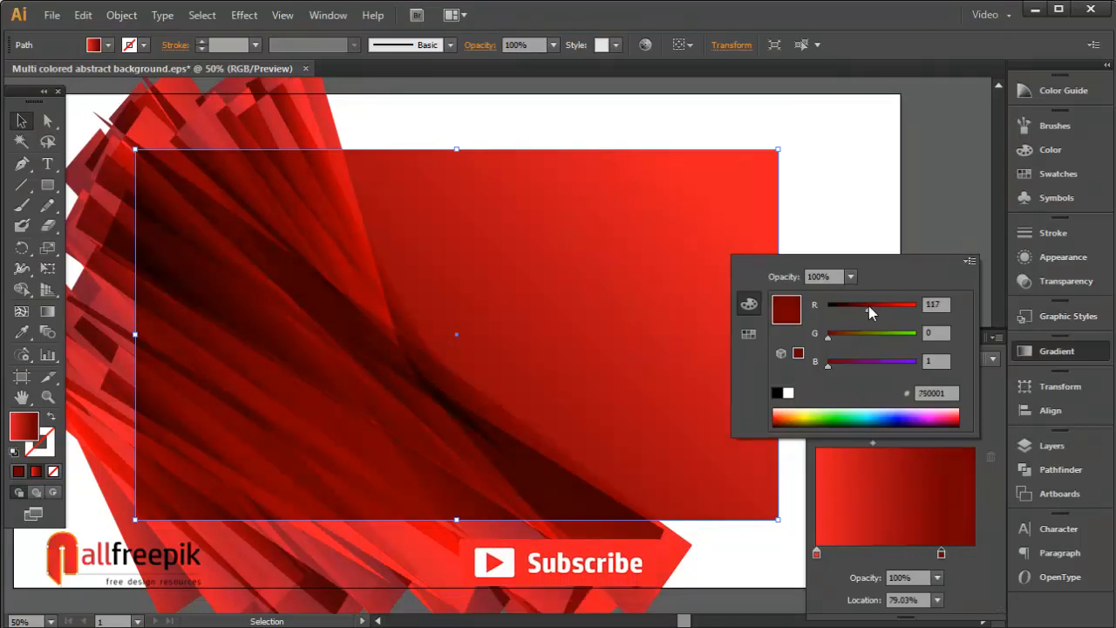
pyautogui.click(855, 210)
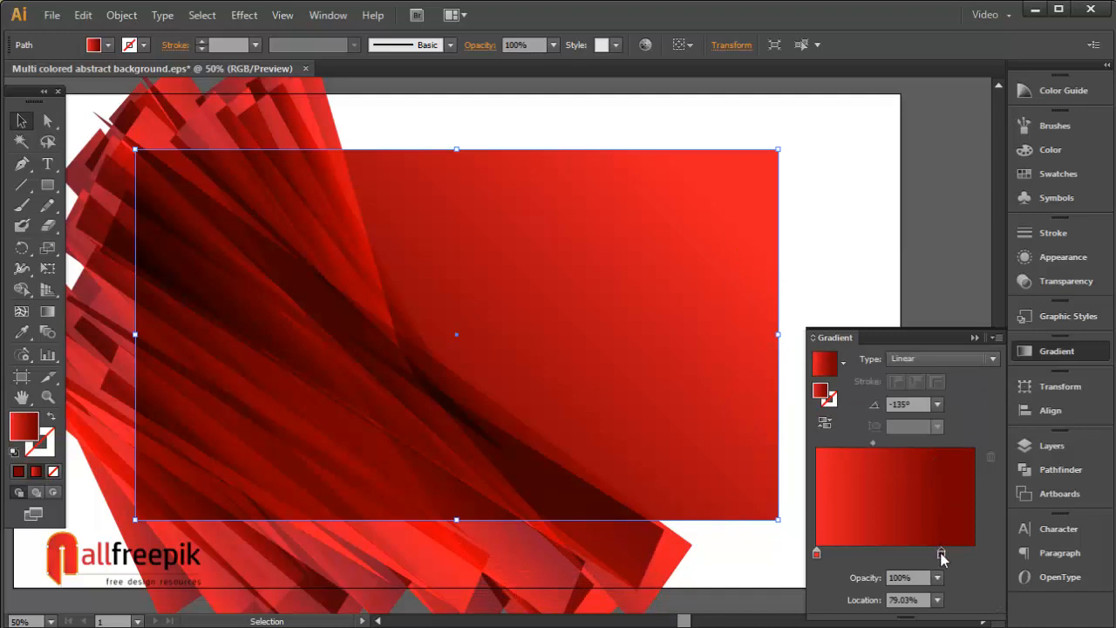
pyautogui.moveTo(941, 553); pyautogui.dragTo(922, 558)
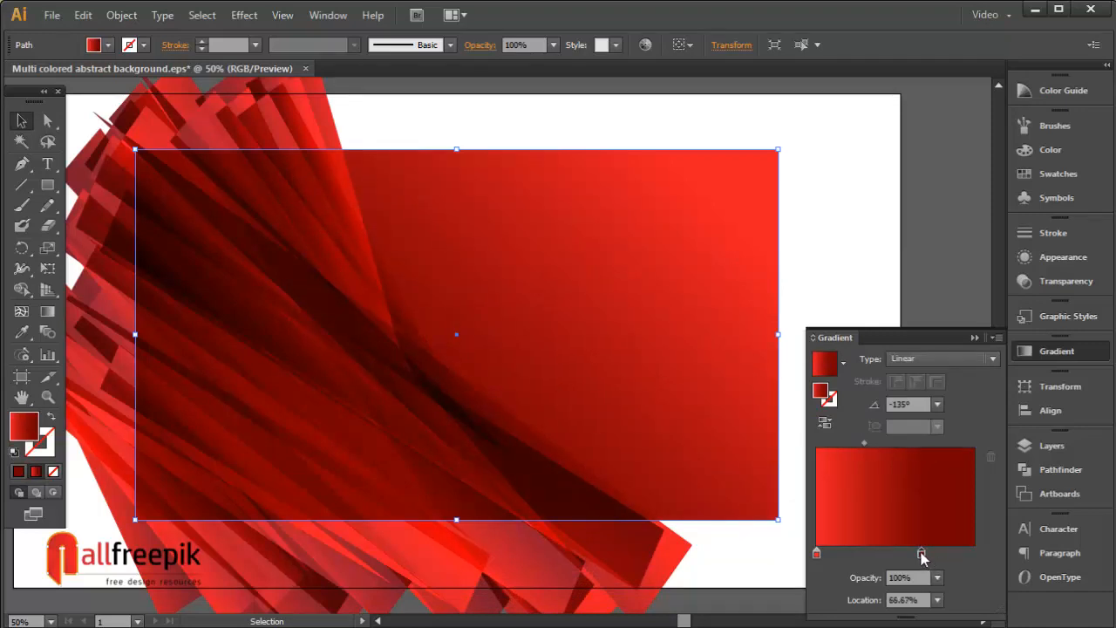
pyautogui.click(846, 255)
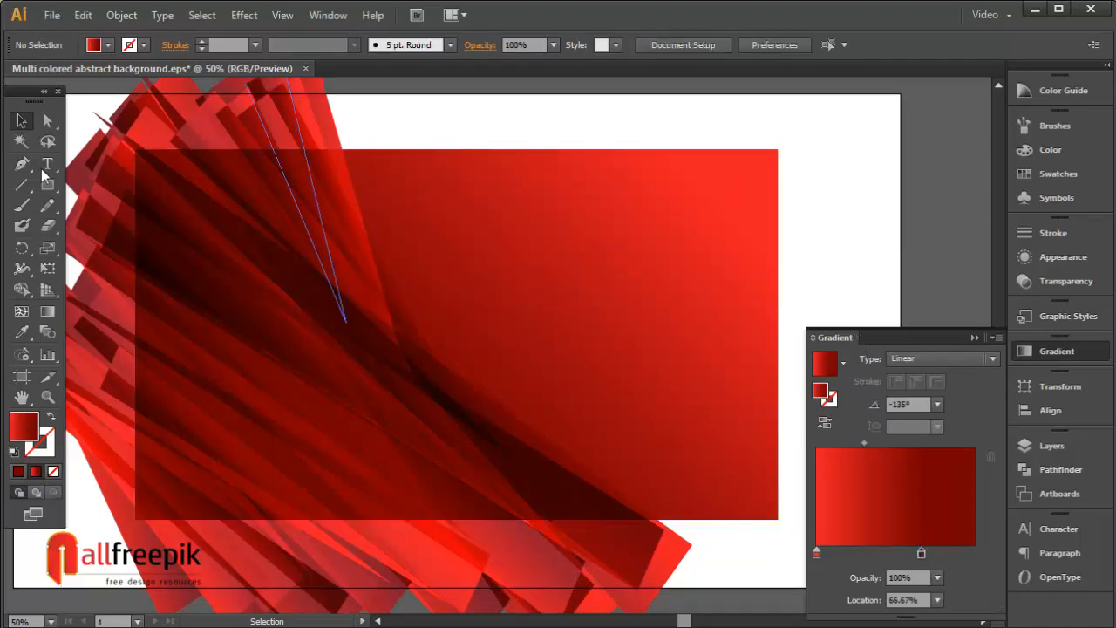
# Draw a rectangle over the triangle groups that exactly matches the background rectangle's outline.
pyautogui.click(47, 185)
pyautogui.moveTo(138, 148); pyautogui.dragTo(779, 520)
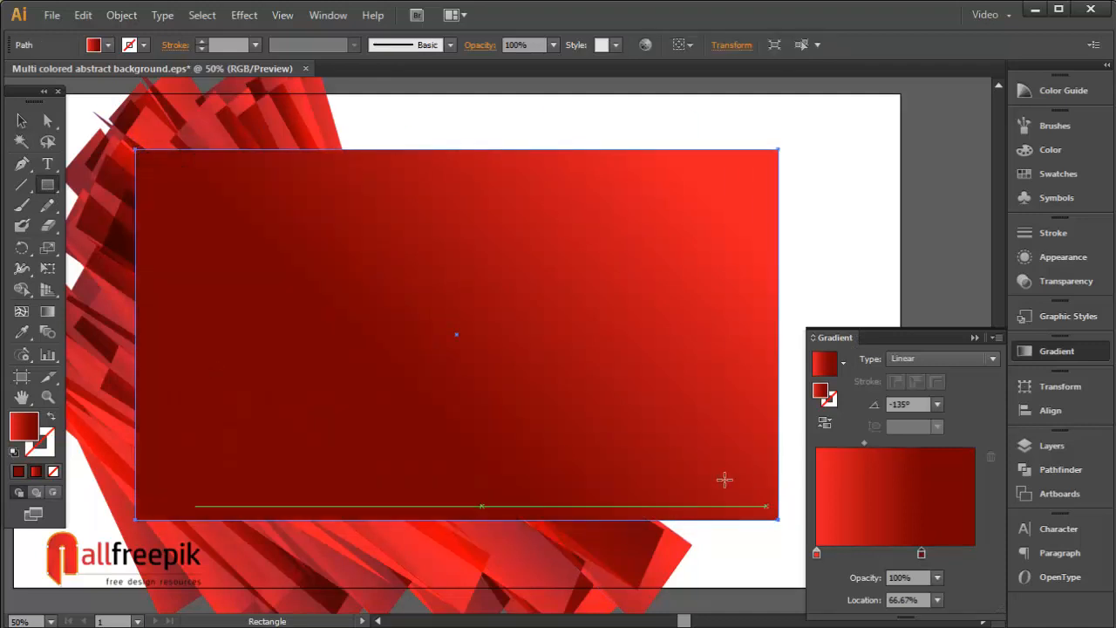
pyautogui.click(21, 121)
pyautogui.click(419, 133)
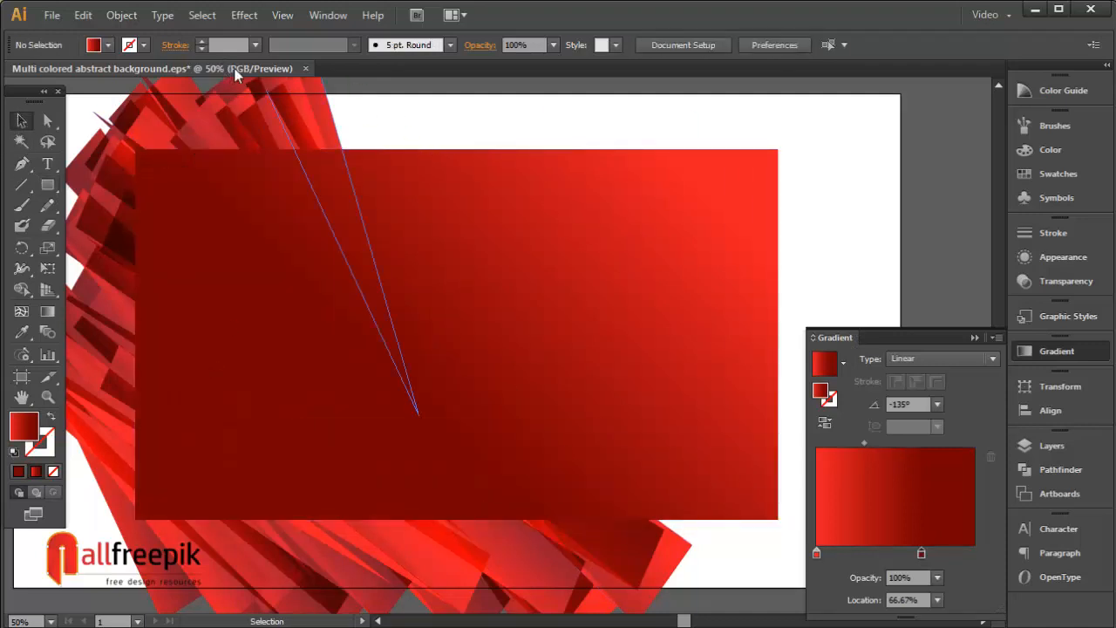
# Select all the artwork, clip it to the top rectangle with a clipping mask, and fit the artboard in the window.
pyautogui.click(201, 15)
pyautogui.click(218, 33)
pyautogui.rightClick(503, 273)
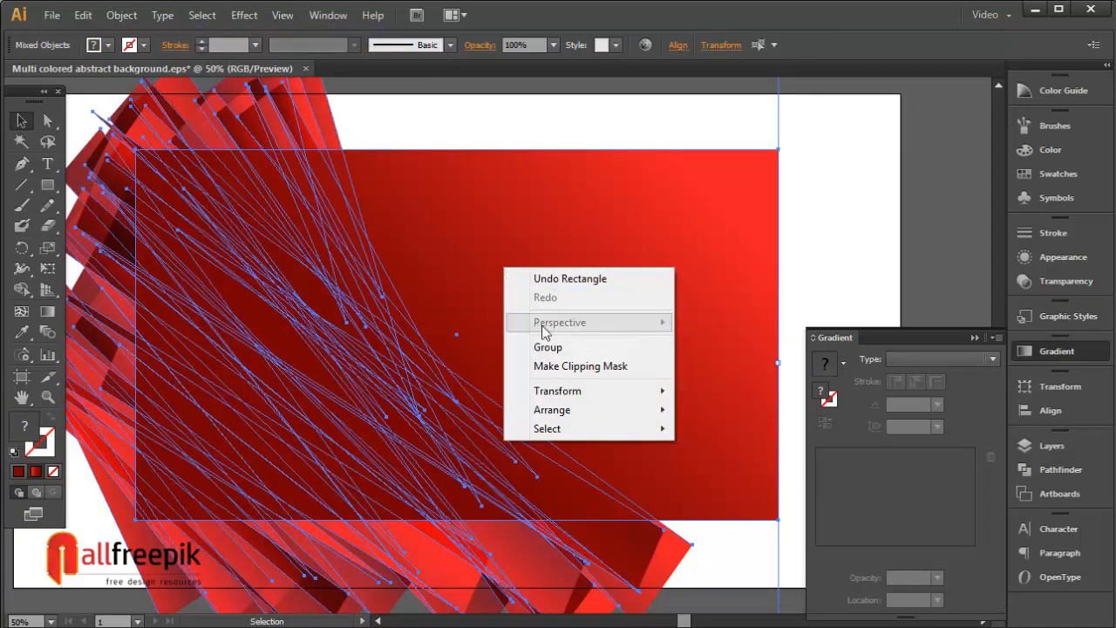
pyautogui.click(568, 366)
pyautogui.click(843, 232)
pyautogui.hotkey('ctrl', '0')
pyautogui.moveTo(936, 350); pyautogui.dragTo(939, 362)
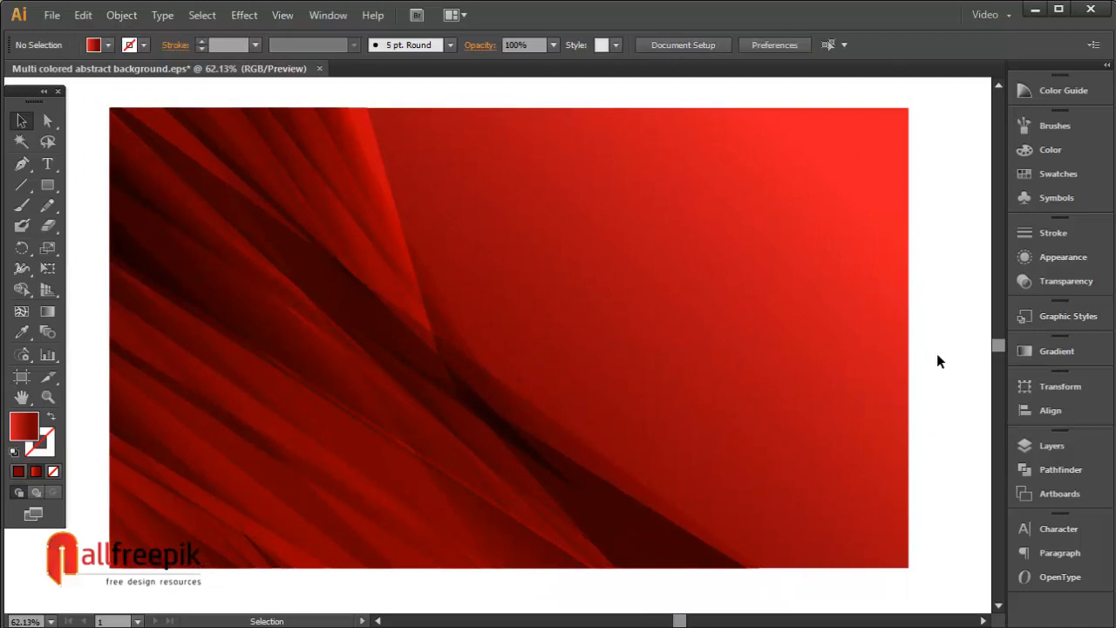